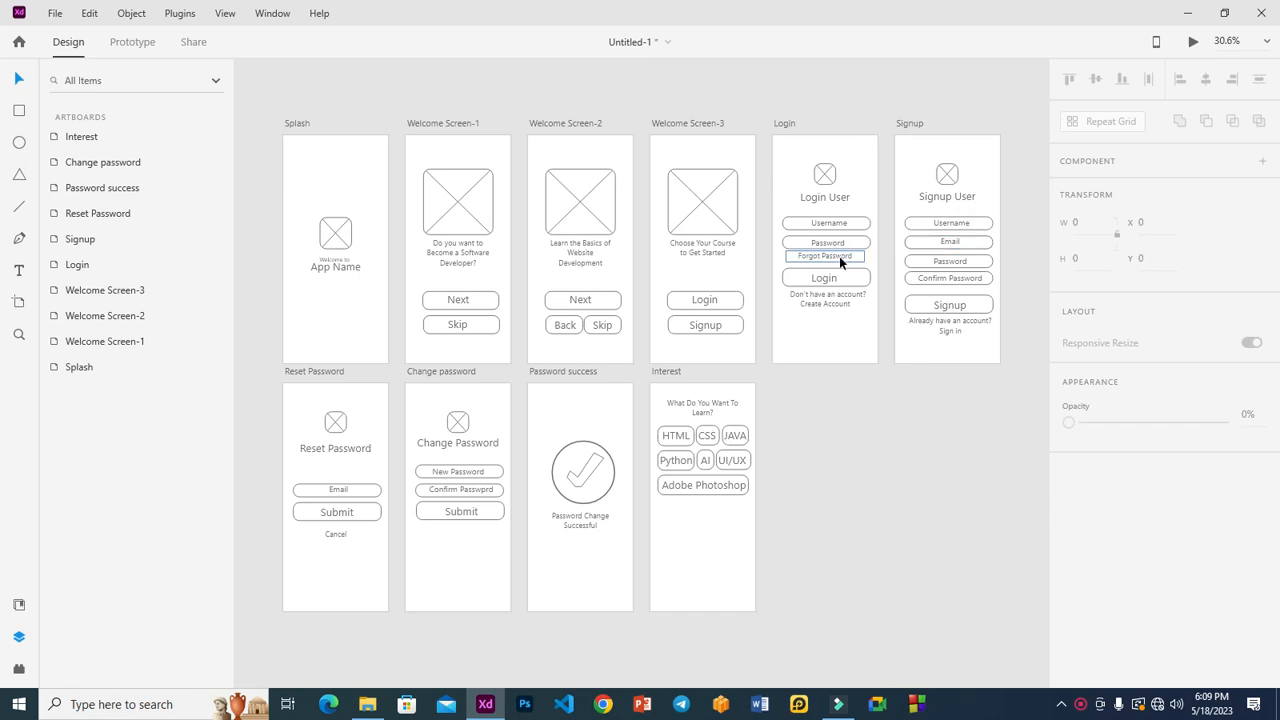
Step: Save the wireframe file as 'education ui' in the UI and UX Design Class folder
click(58, 13)
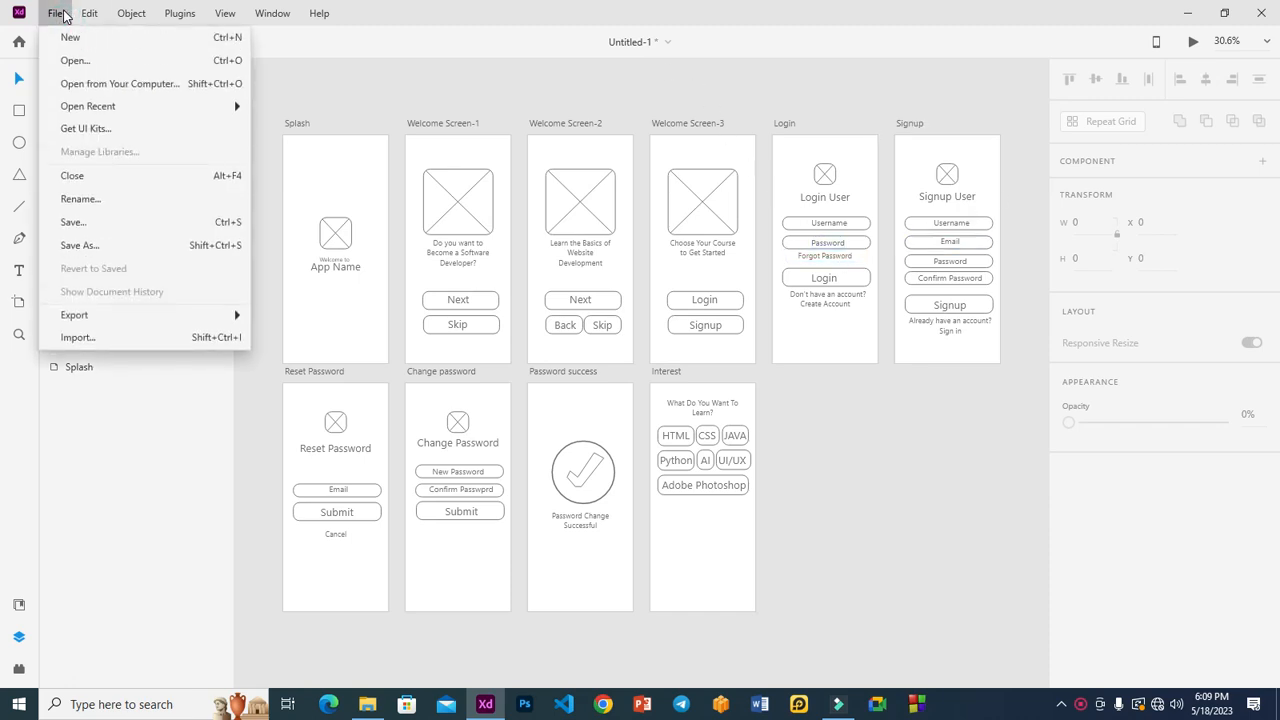
click(99, 246)
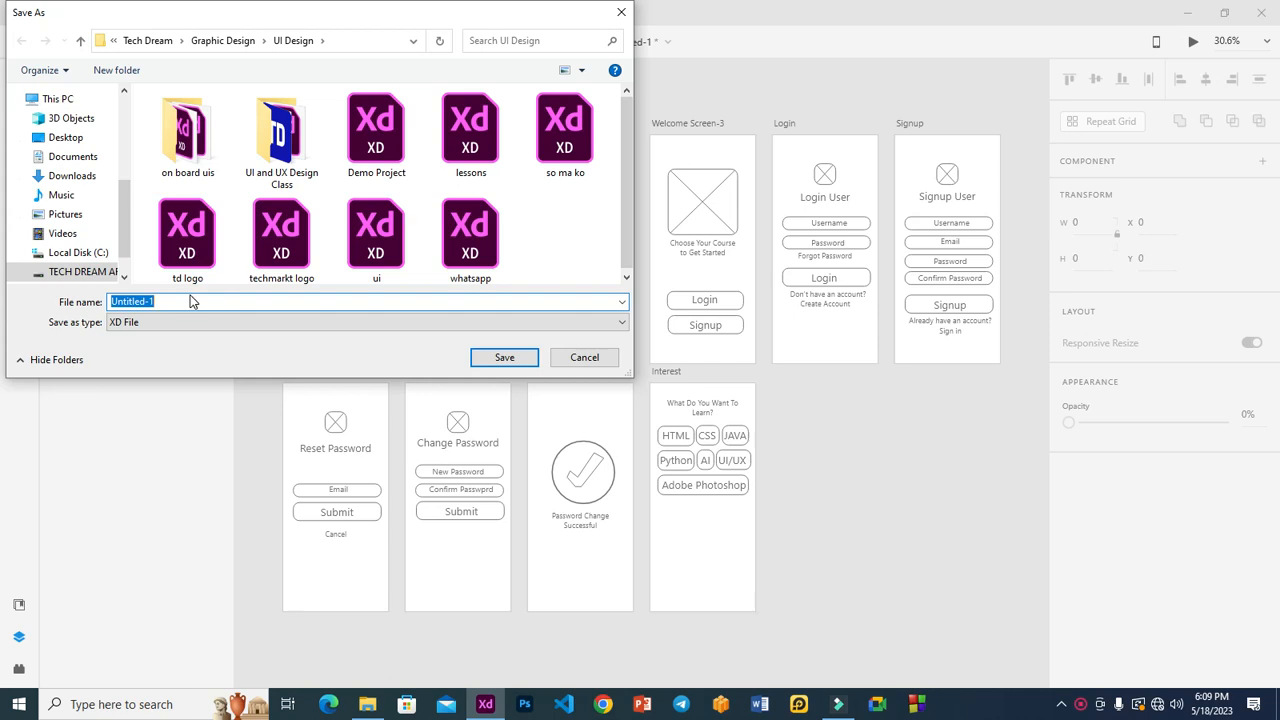
text(educa)
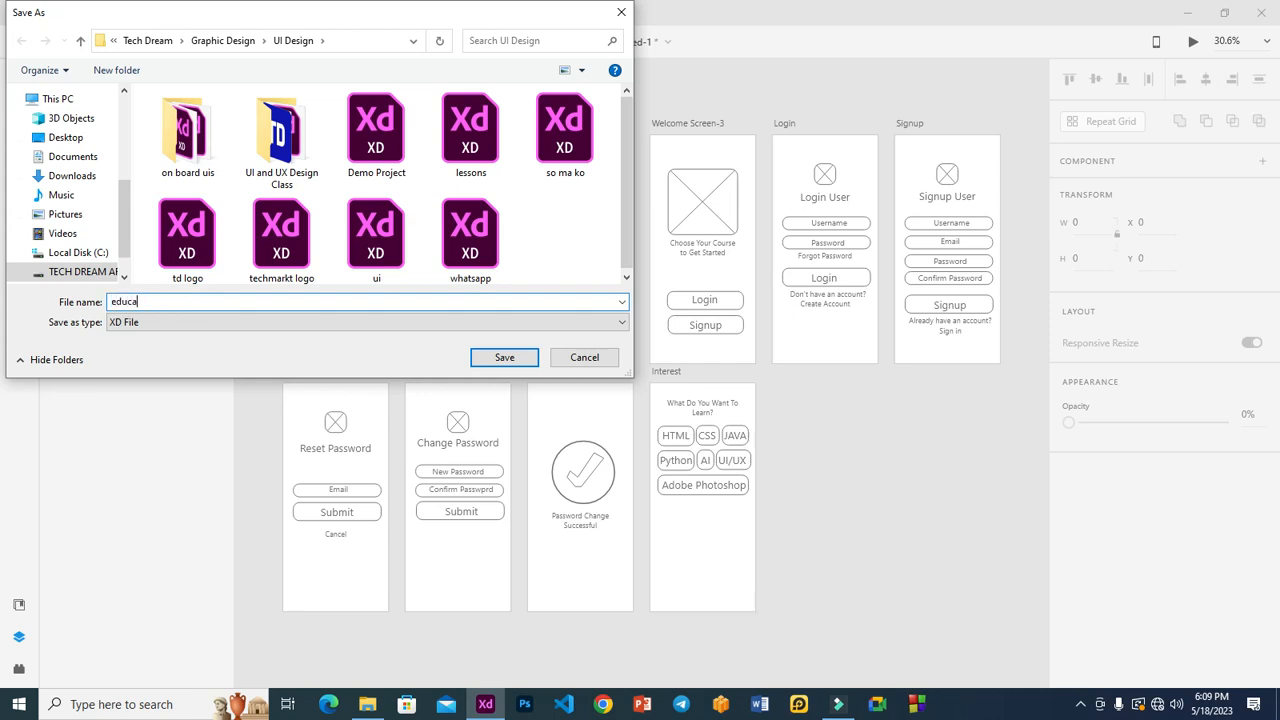
text(tion ui)
click(266, 152)
click(502, 358)
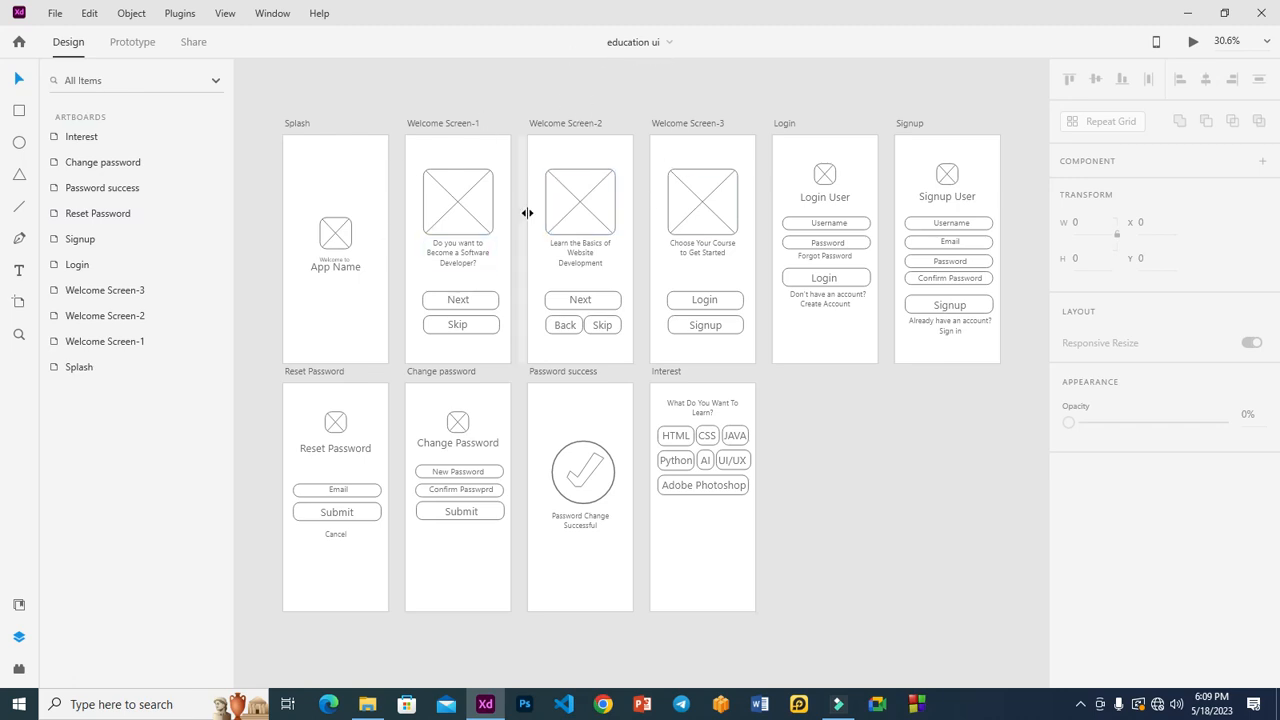
Step: In Prototype mode, wire Splash to Welcome Screen-1 with a 5 s time delay
click(132, 42)
click(427, 223)
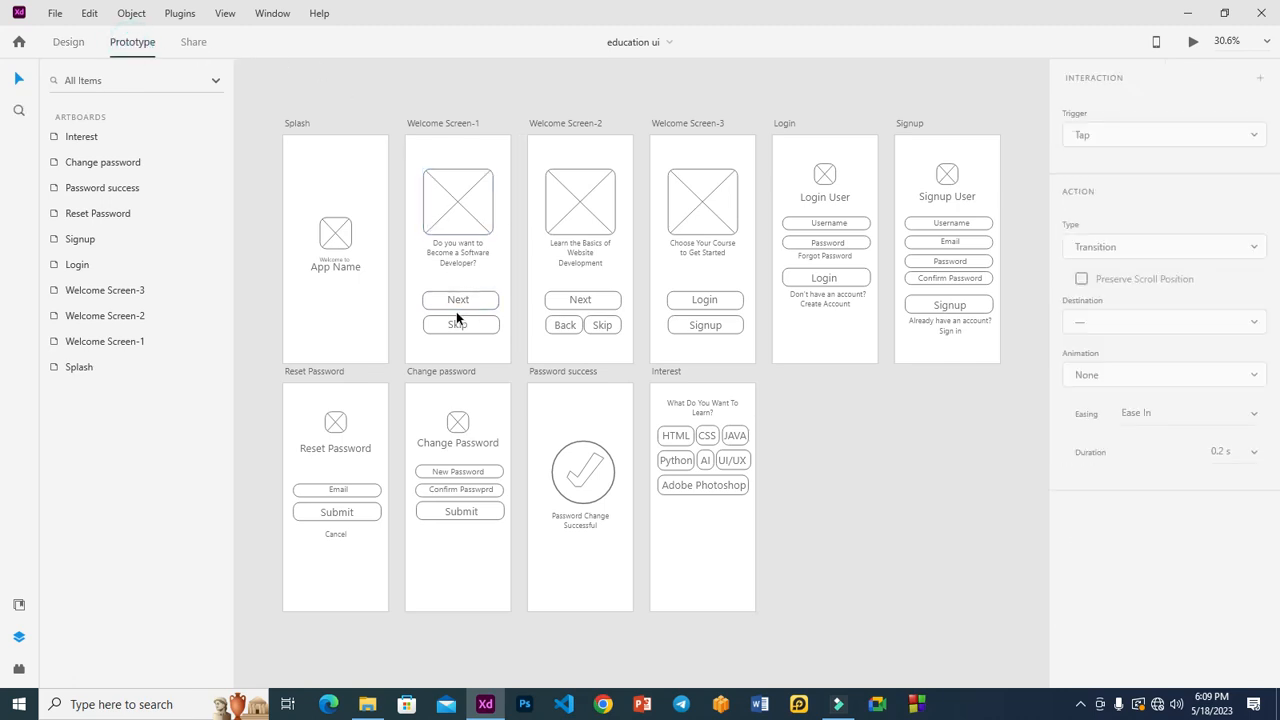
click(323, 160)
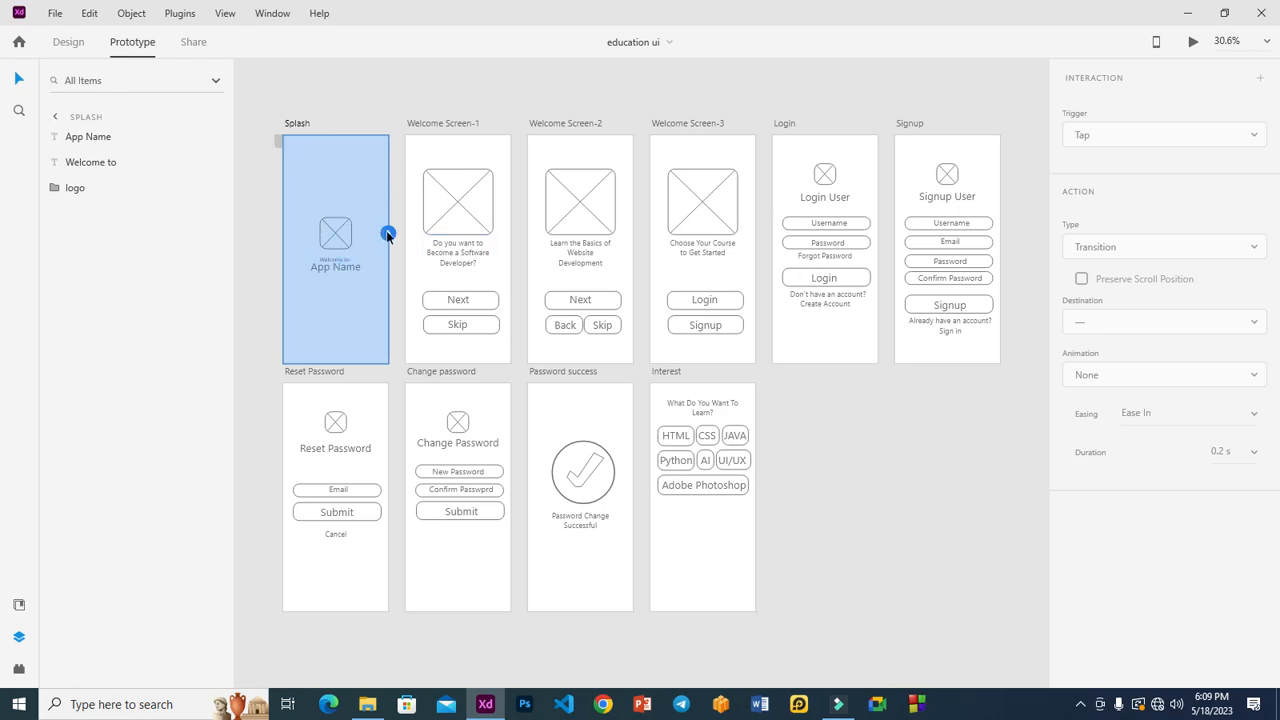
drag(387, 234, 410, 264)
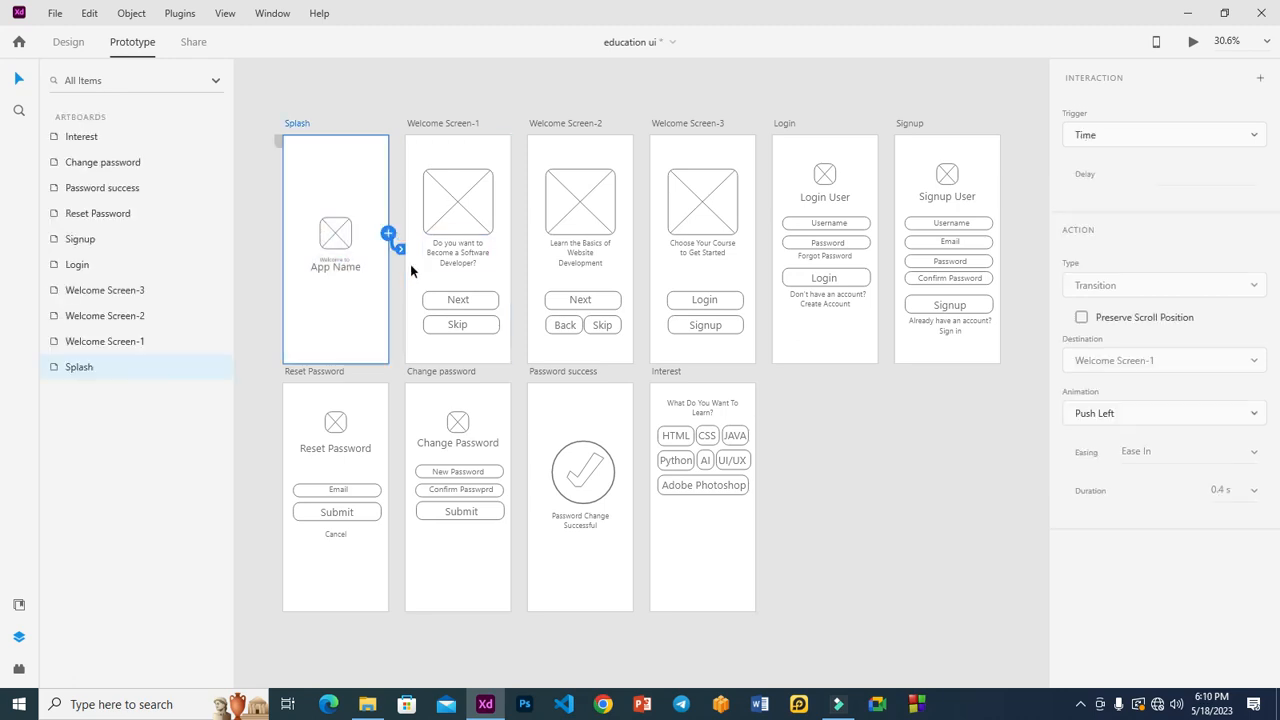
click(1157, 172)
text(5 s)
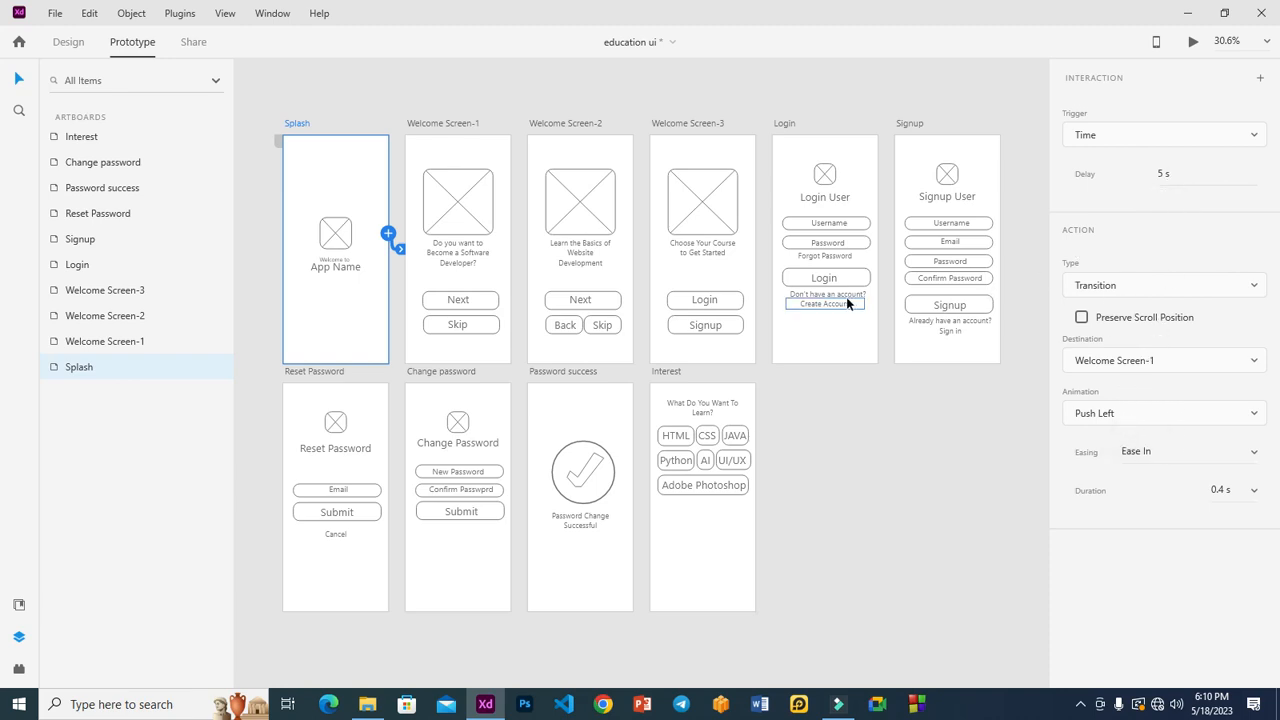
click(497, 279)
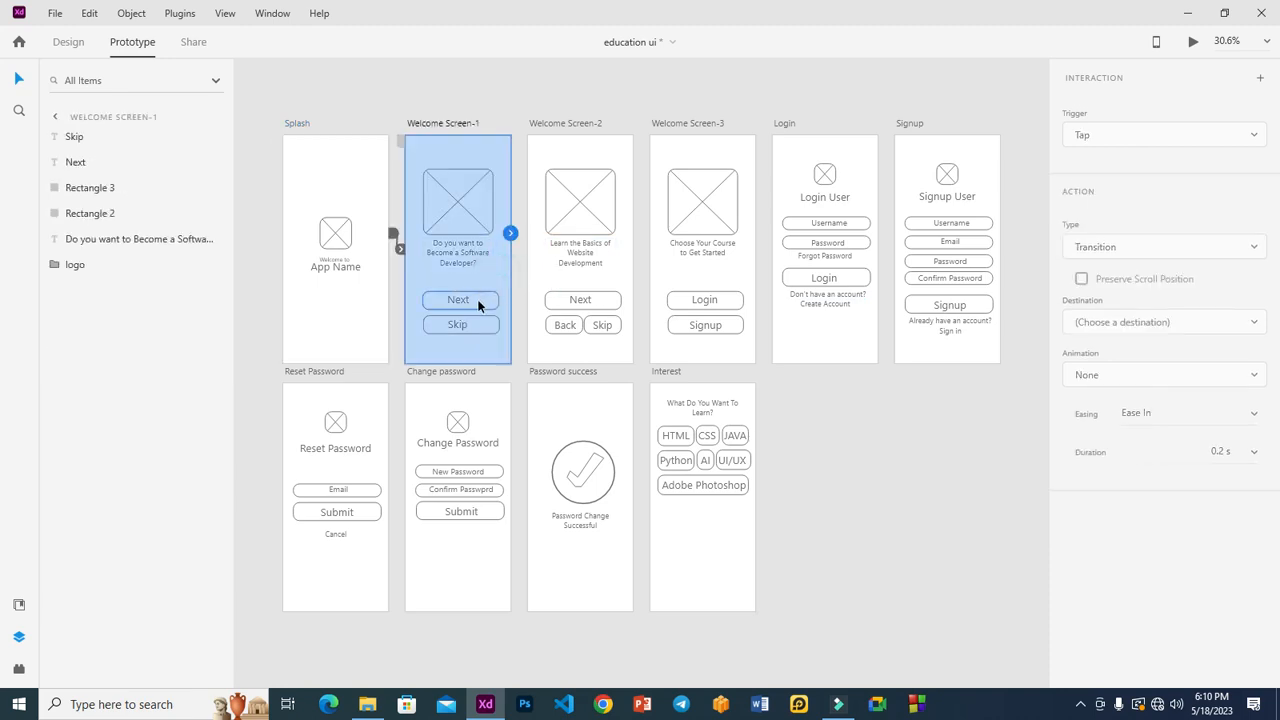
Step: Link Welcome Screen-1's Next button to Welcome Screen-2 and Skip to Welcome Screen-3
click(480, 300)
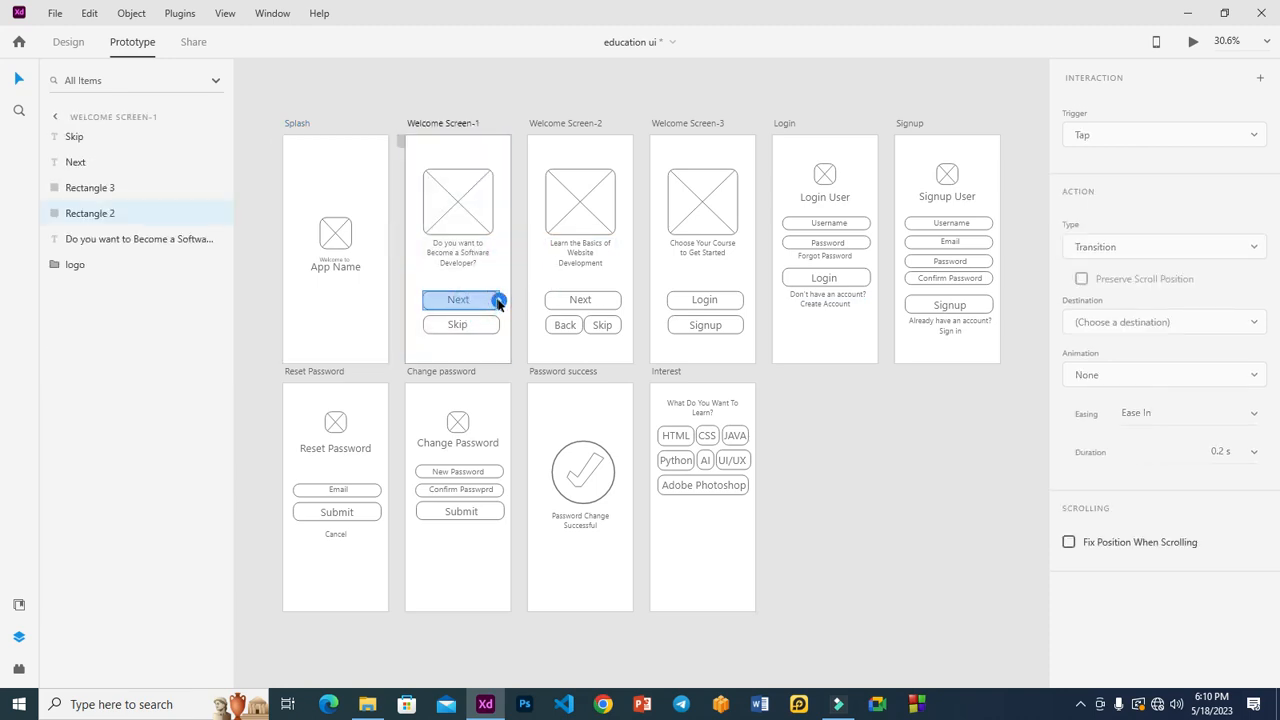
drag(498, 299, 536, 272)
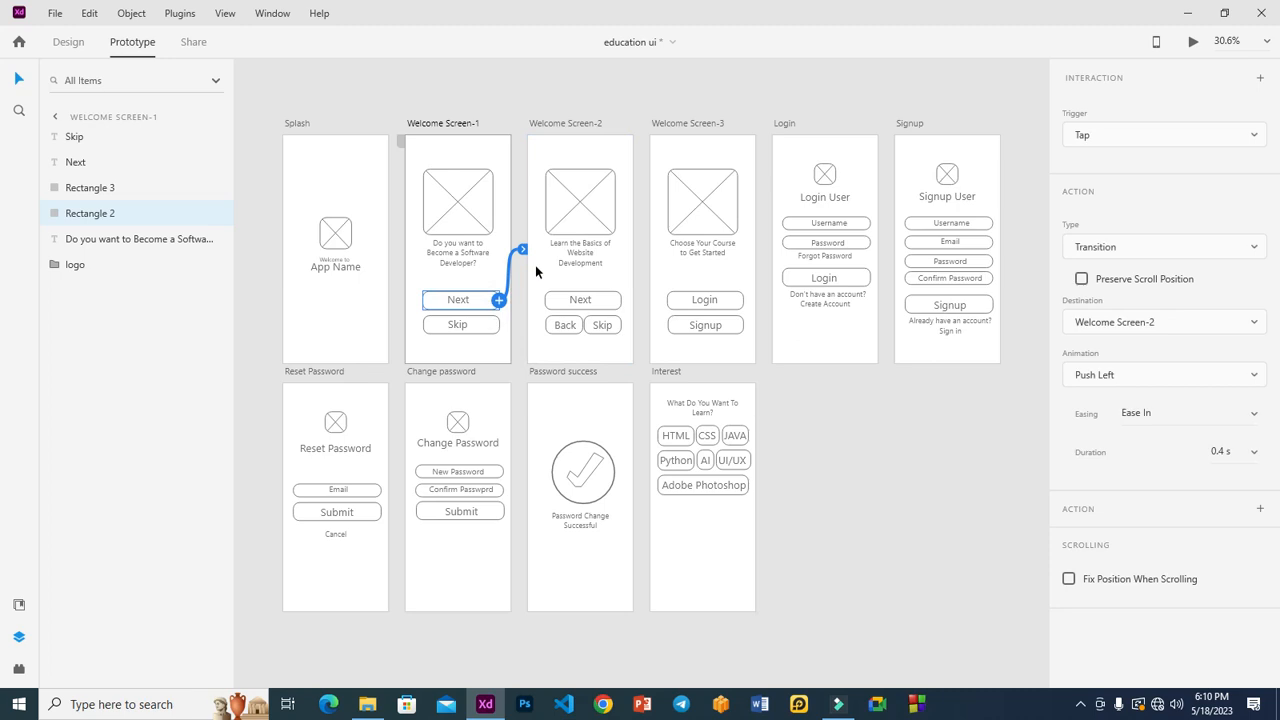
click(488, 325)
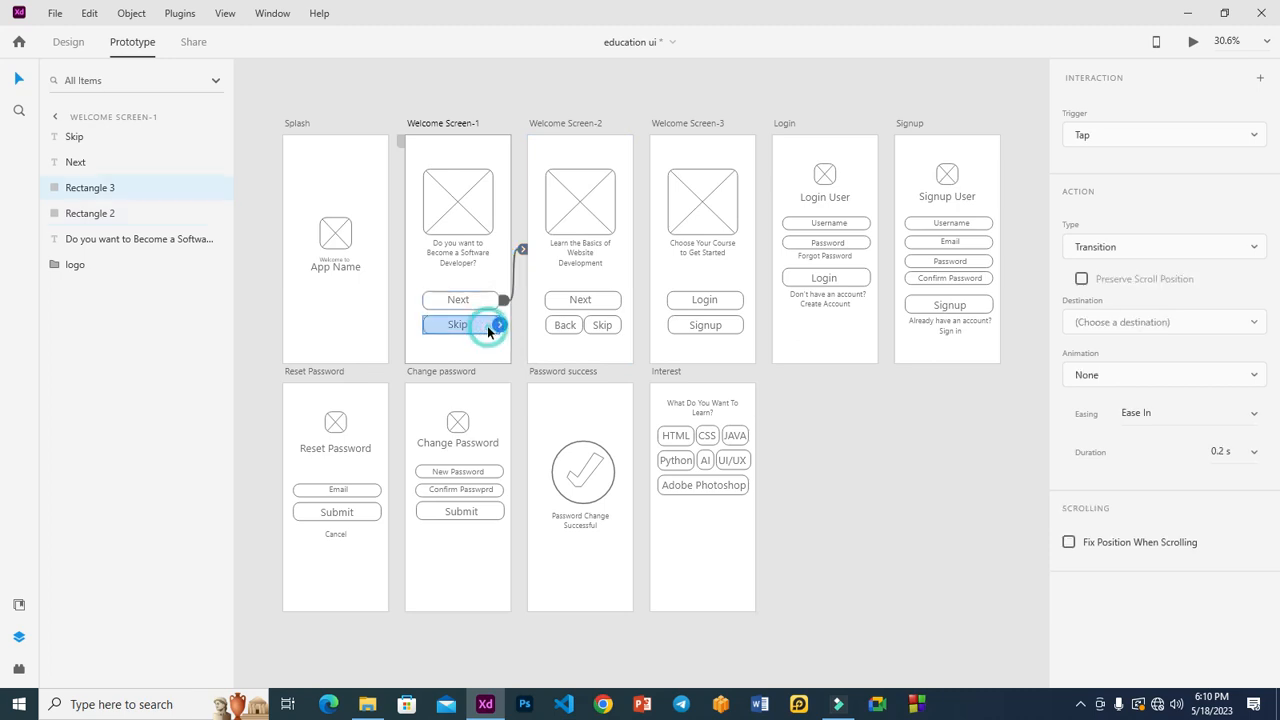
drag(499, 326, 819, 317)
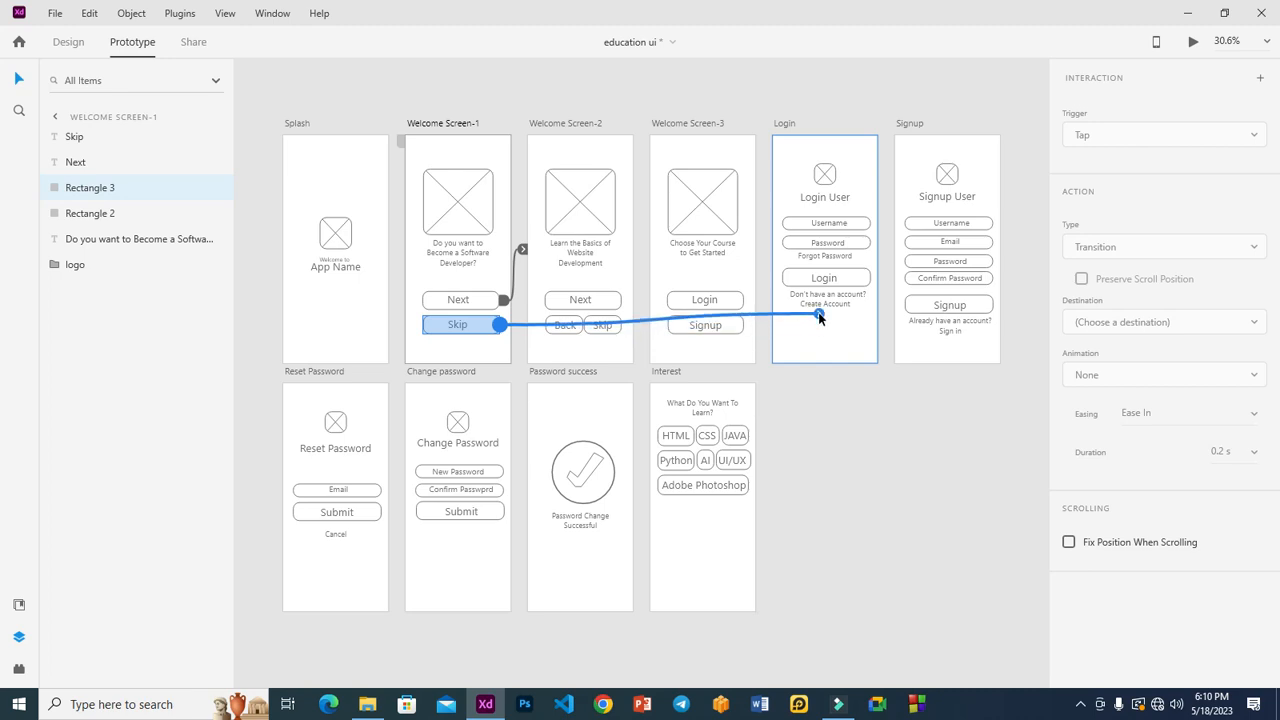
drag(819, 317, 679, 270)
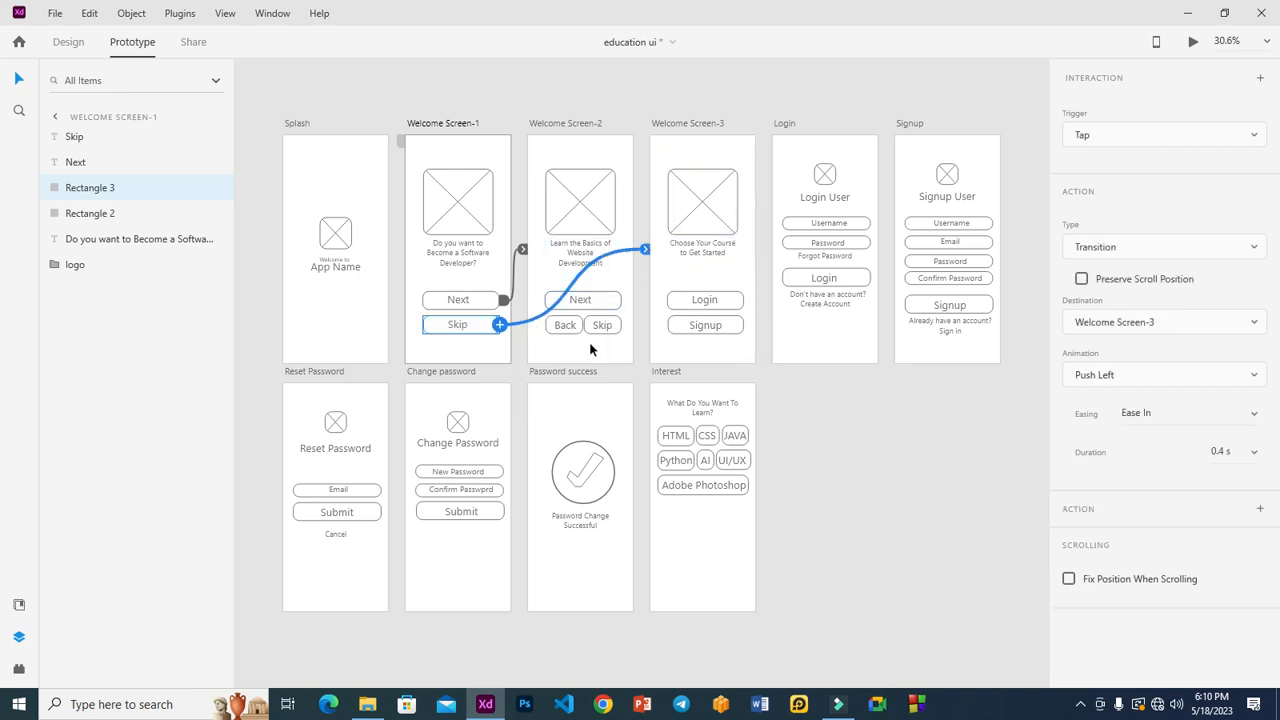
Step: Verify the targets of the Next and Skip links on Welcome Screen-1
click(499, 302)
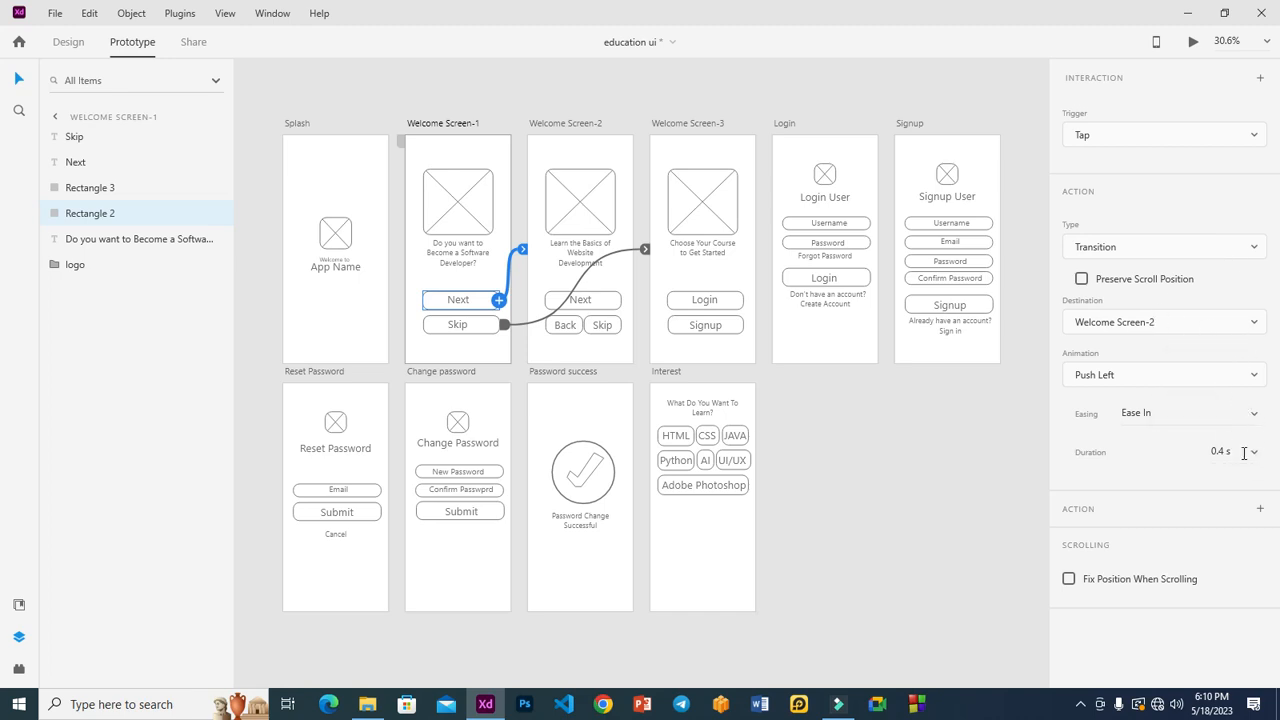
click(501, 326)
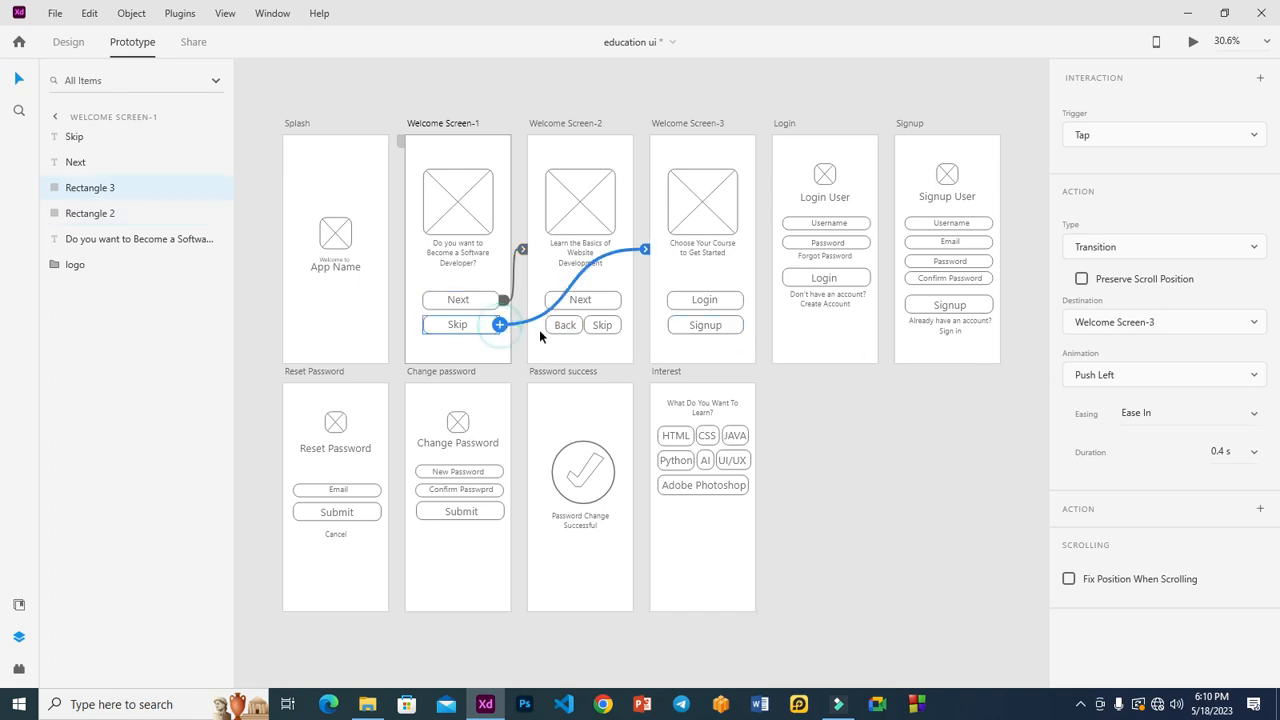
click(626, 258)
Step: Wire Welcome Screen-2's Next to Welcome Screen-3, Skip to Login, and Back to Welcome Screen-1
click(608, 299)
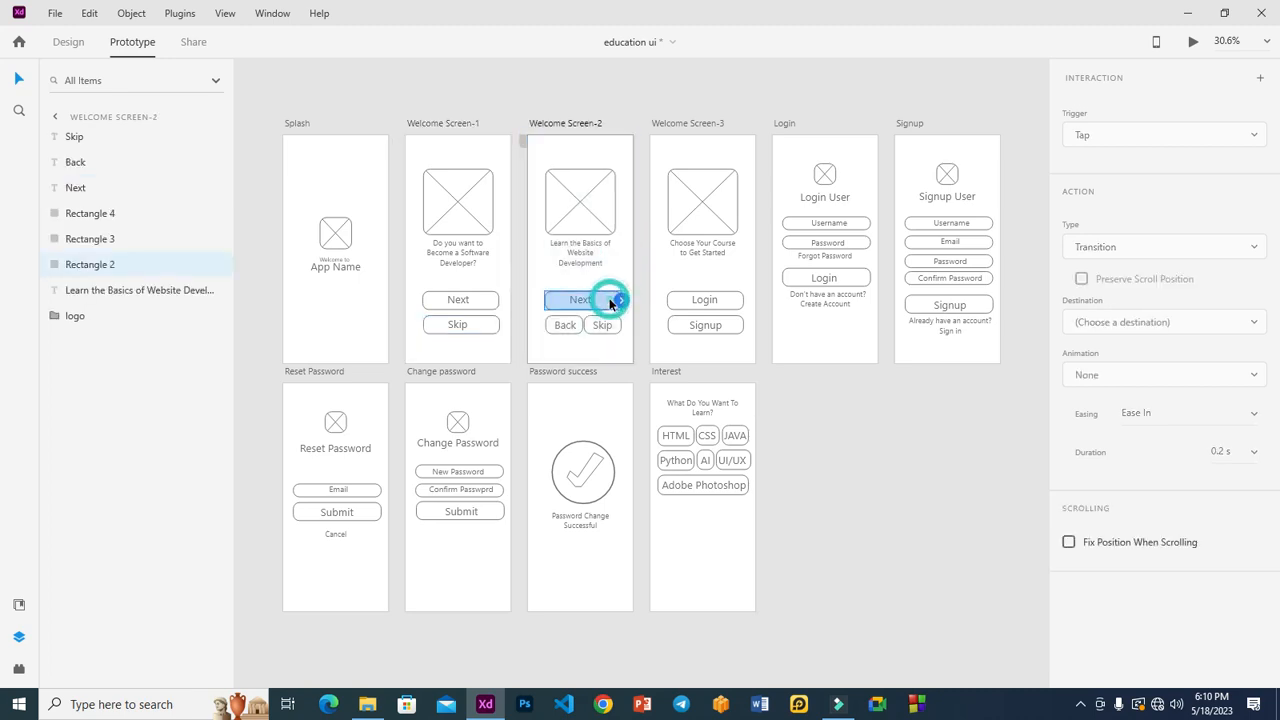
drag(621, 302, 648, 262)
click(597, 331)
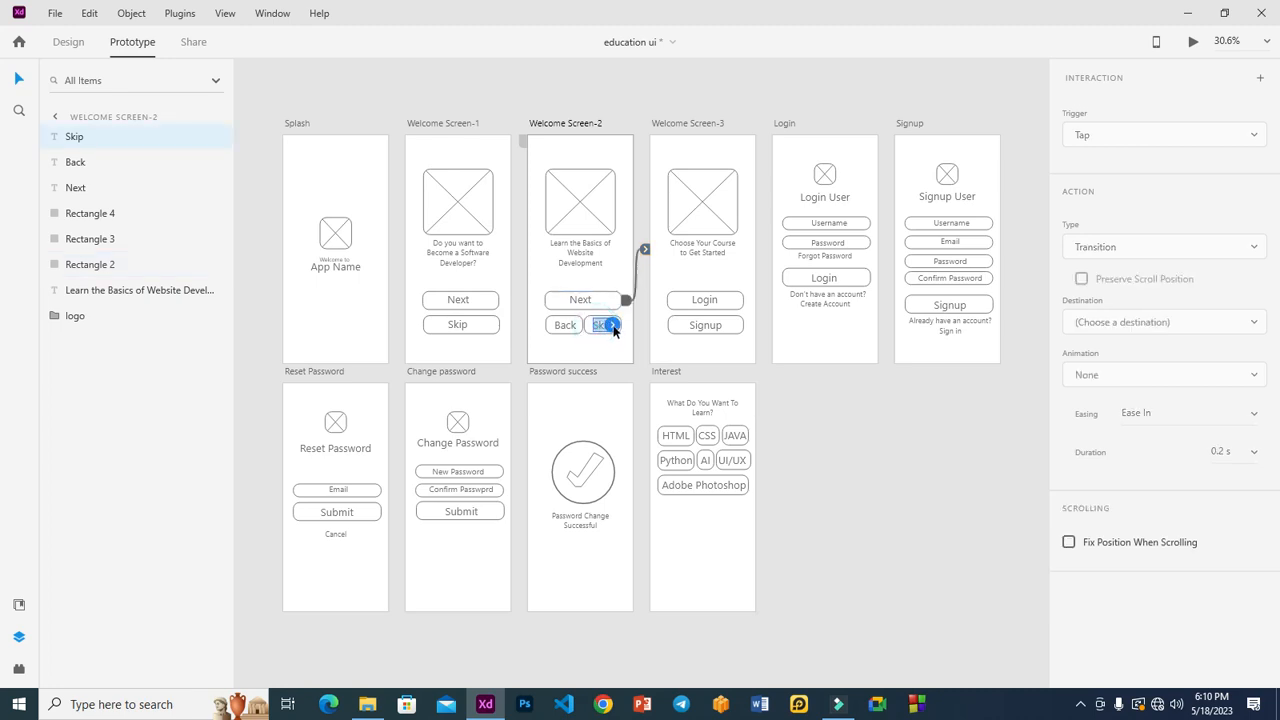
drag(612, 325, 656, 287)
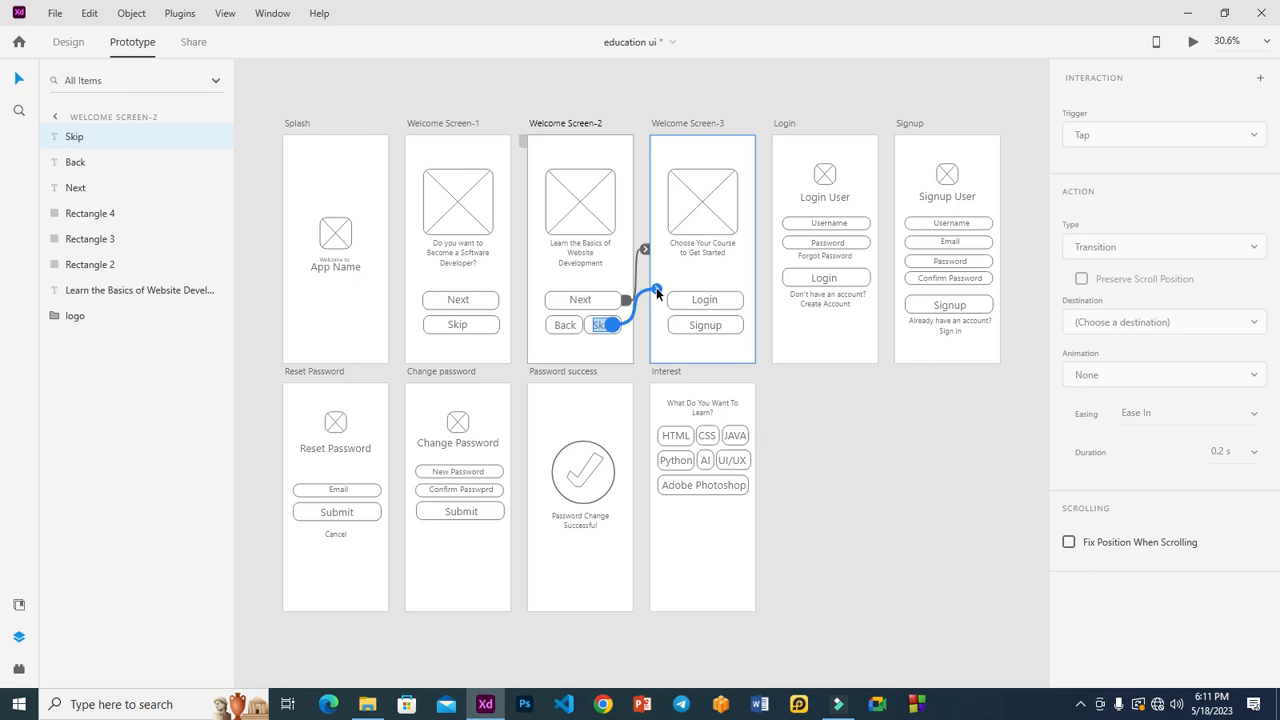
drag(656, 291, 797, 306)
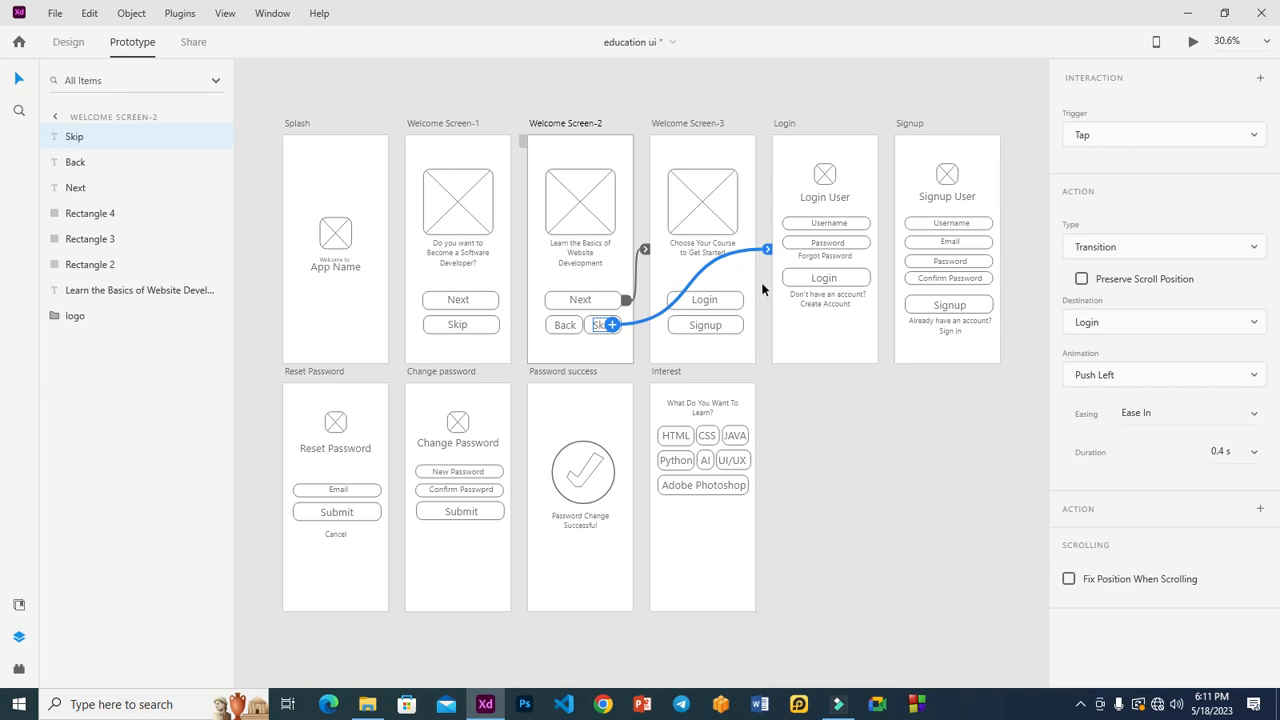
click(546, 332)
drag(583, 326, 455, 350)
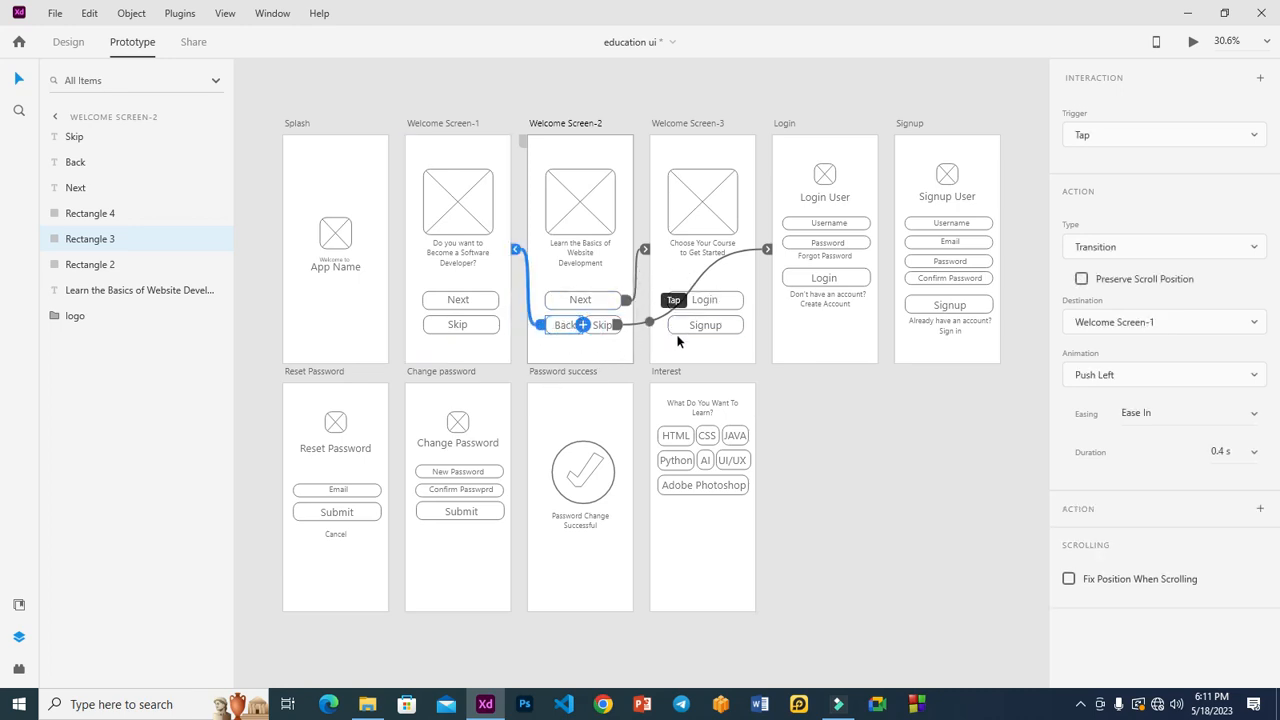
click(739, 297)
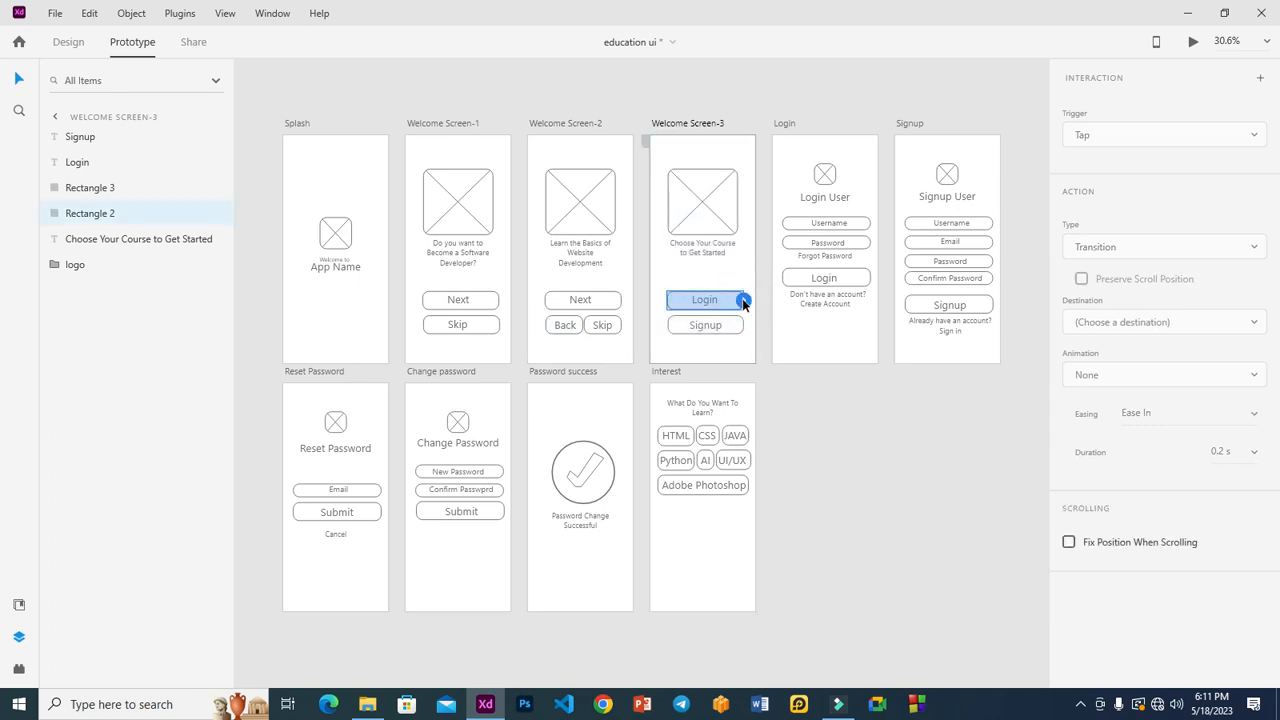
Step: Link Welcome Screen-3's Login and Signup buttons, Create Account, and Sign in to their screens
drag(743, 298, 766, 249)
click(732, 326)
drag(742, 325, 897, 297)
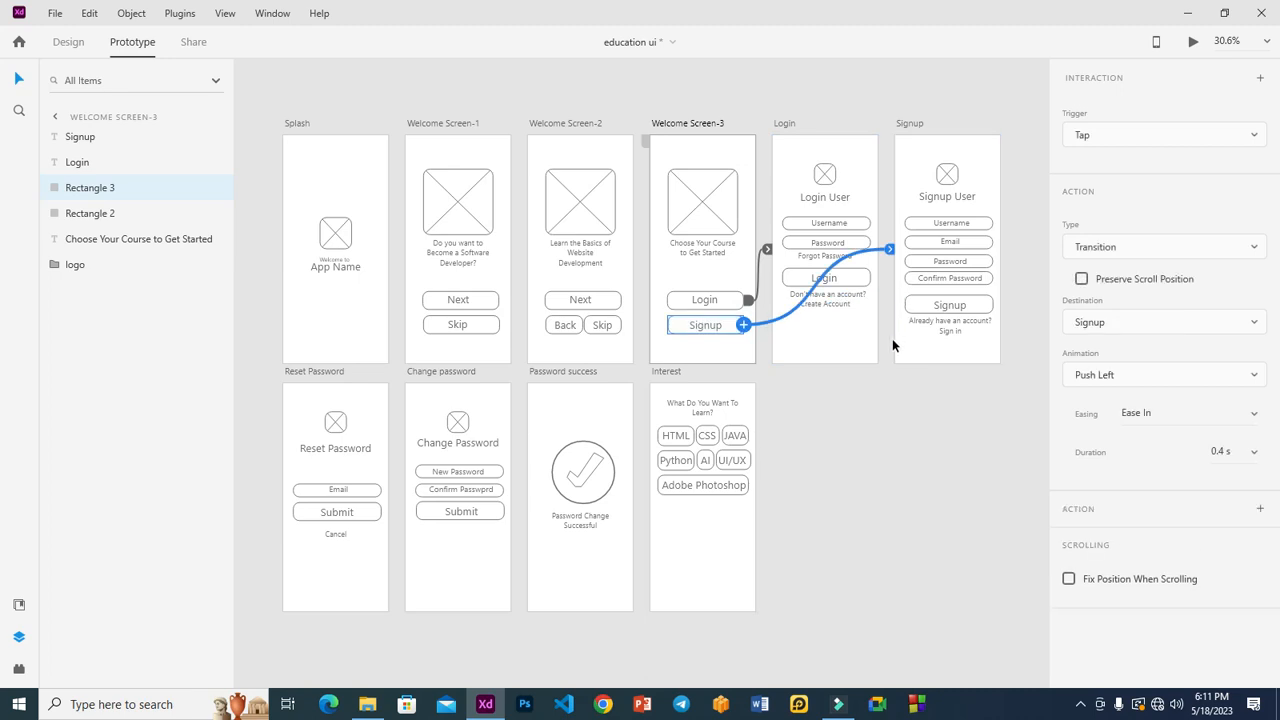
click(838, 309)
drag(865, 304, 908, 292)
click(952, 331)
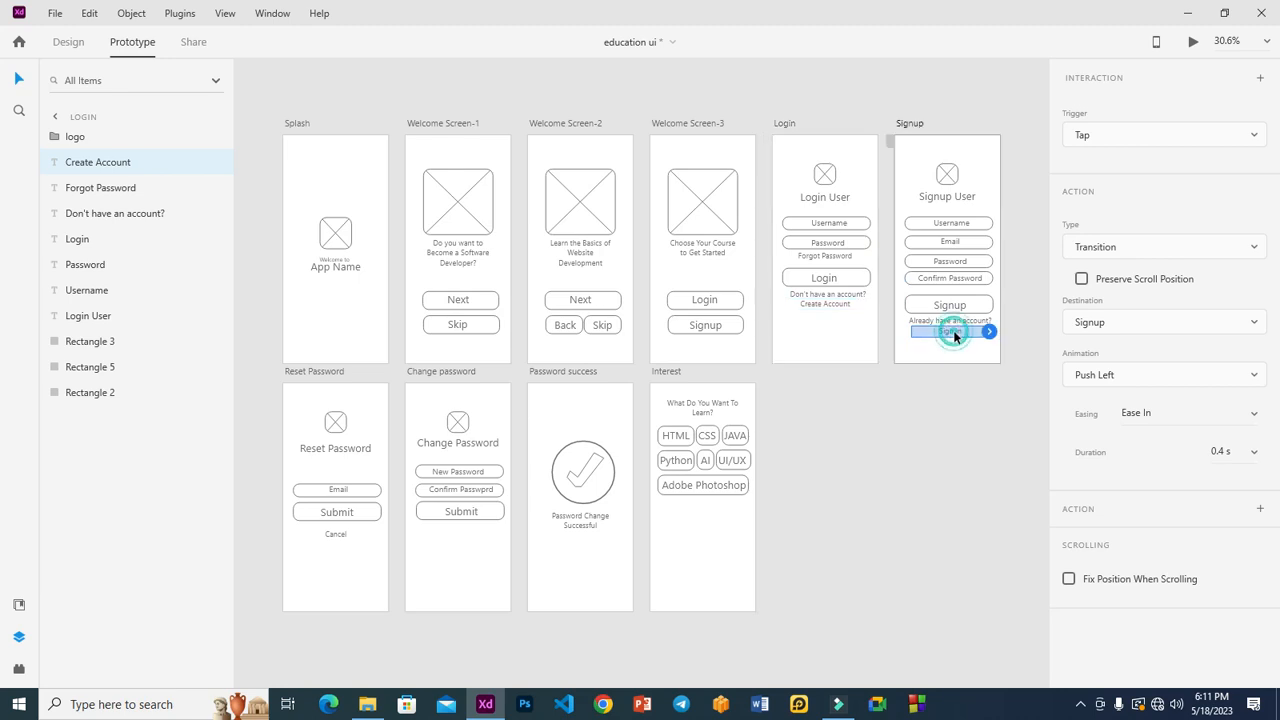
drag(988, 331, 845, 316)
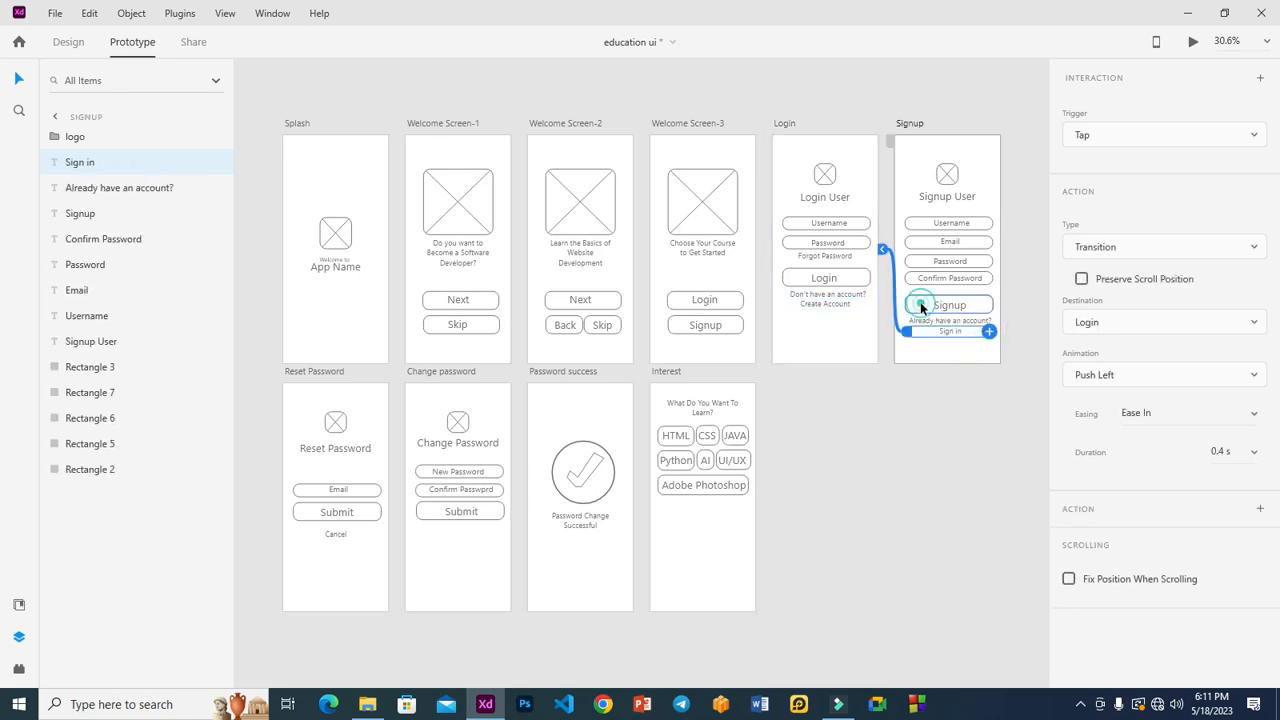
Step: Link the Login screen's Login button and Signup screen's Signup button to Interest
click(920, 304)
click(866, 280)
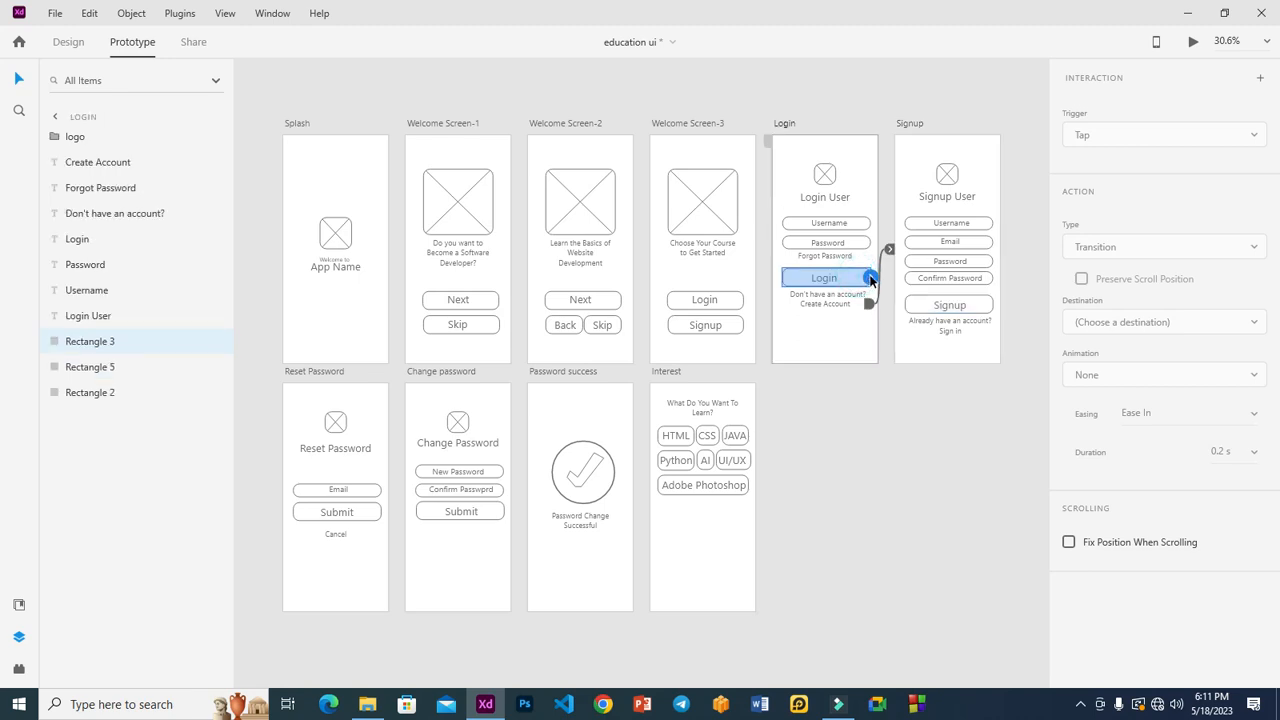
drag(871, 278, 739, 525)
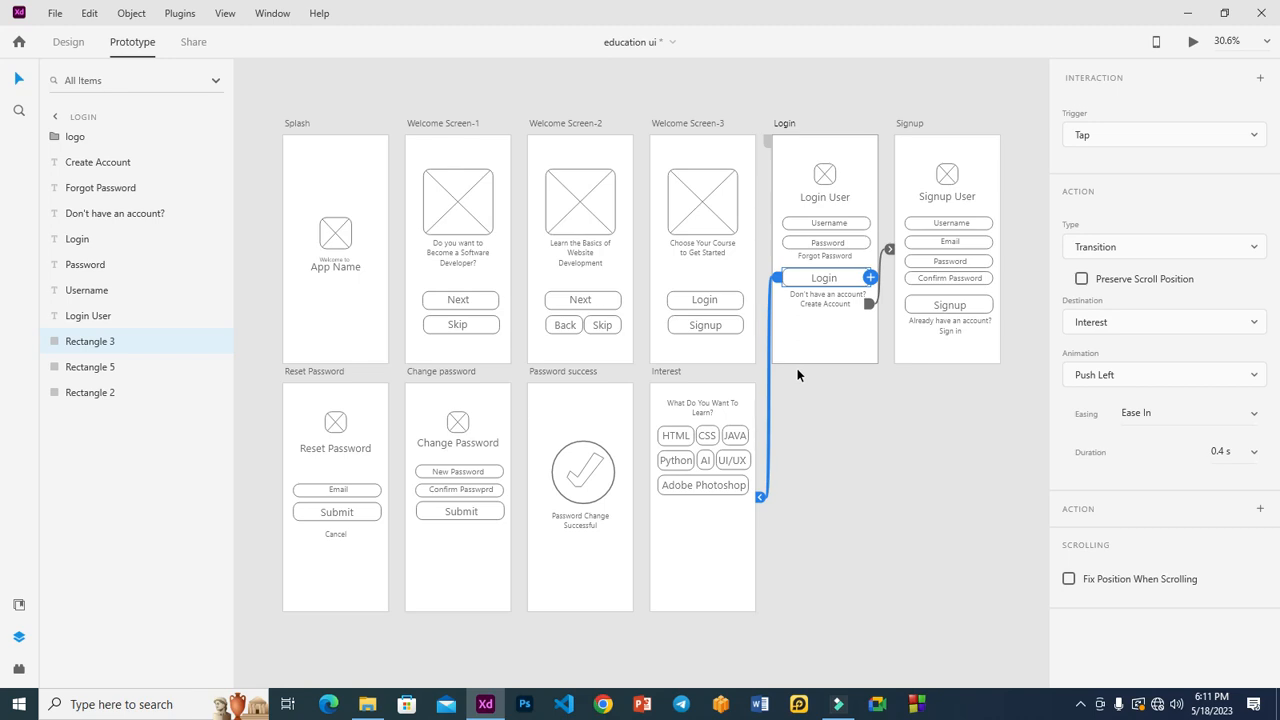
click(925, 304)
drag(990, 305, 726, 571)
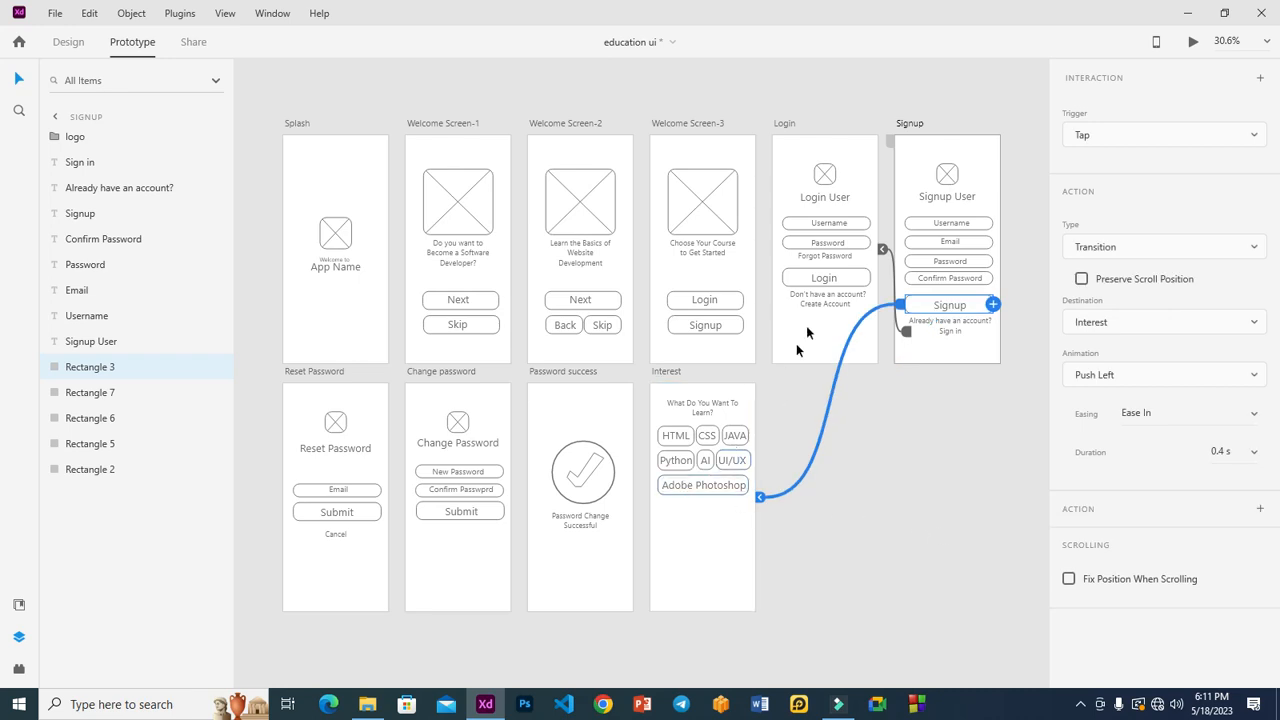
Step: Link Forgot Password to Reset Password, chain both Submit buttons onward, and Cancel to Login
click(823, 256)
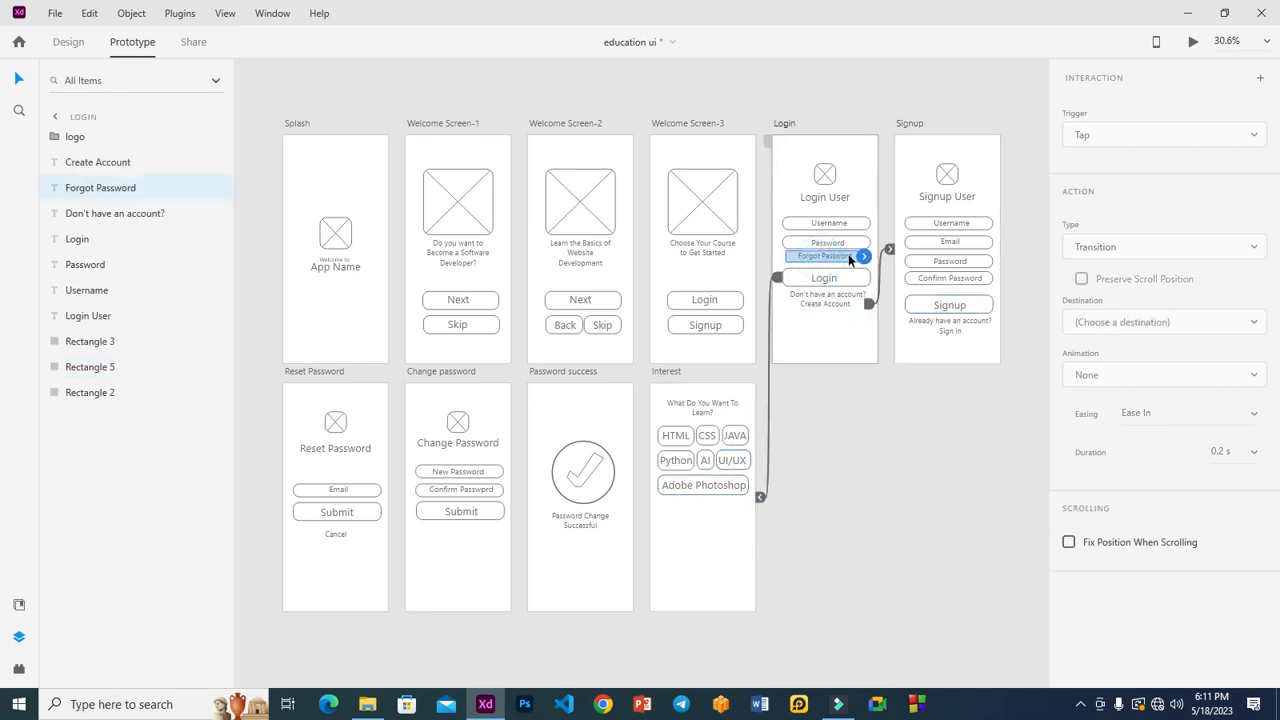
drag(863, 260, 306, 472)
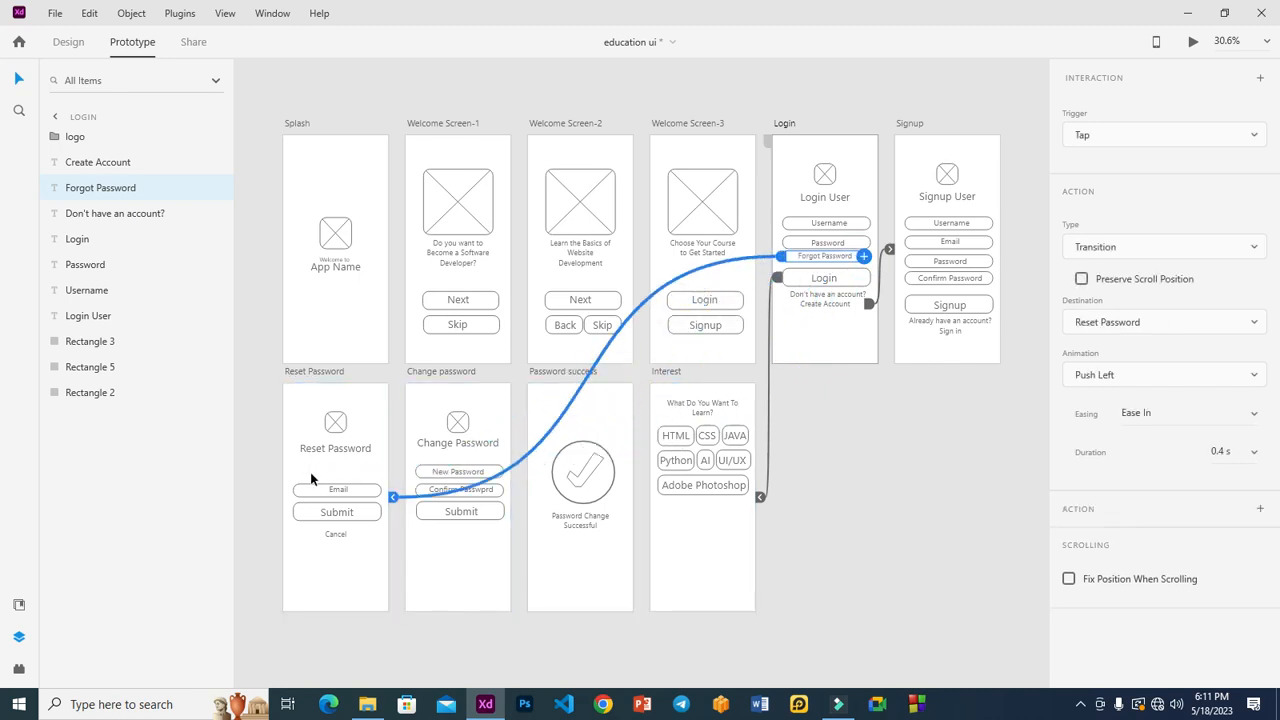
click(365, 508)
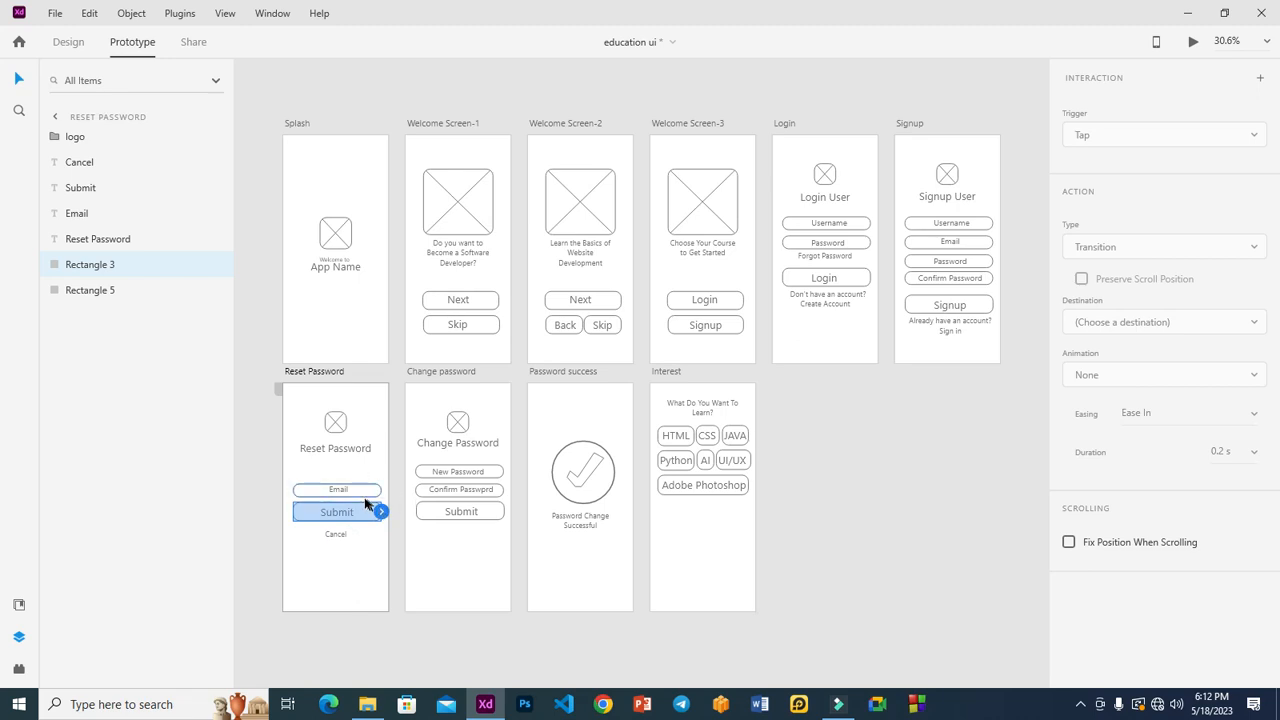
drag(381, 514, 439, 452)
click(498, 514)
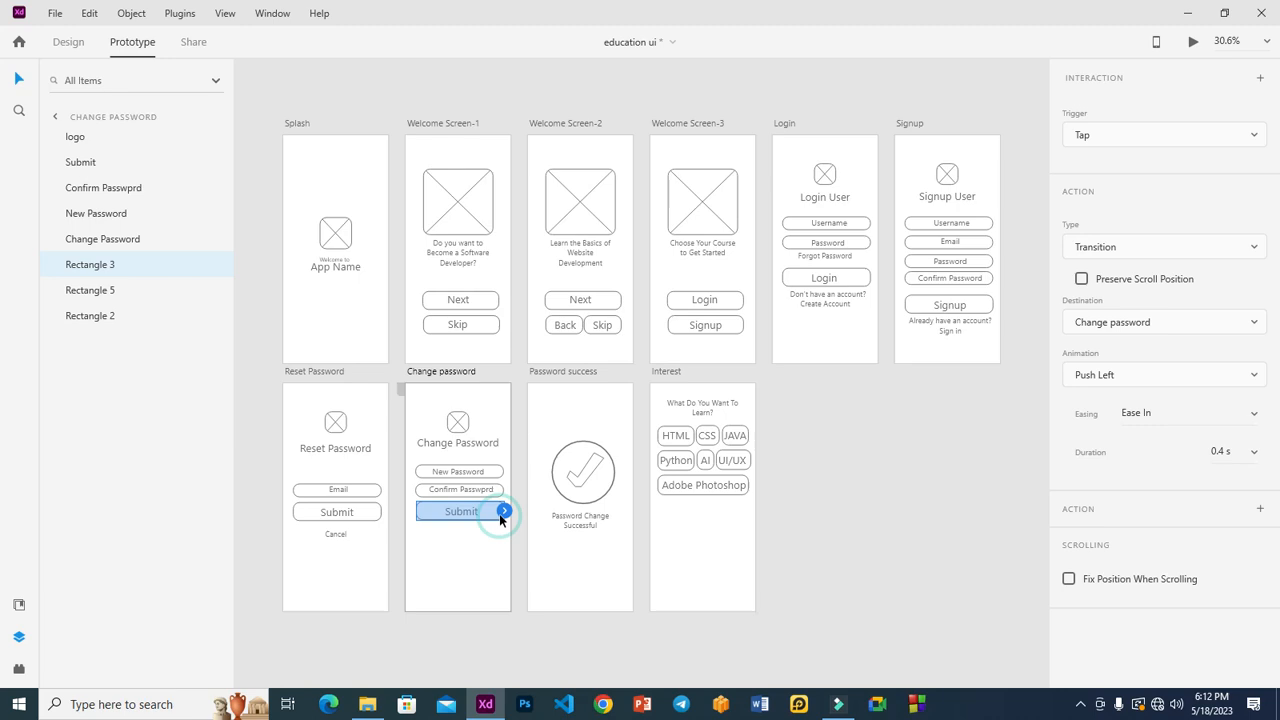
drag(504, 511, 567, 481)
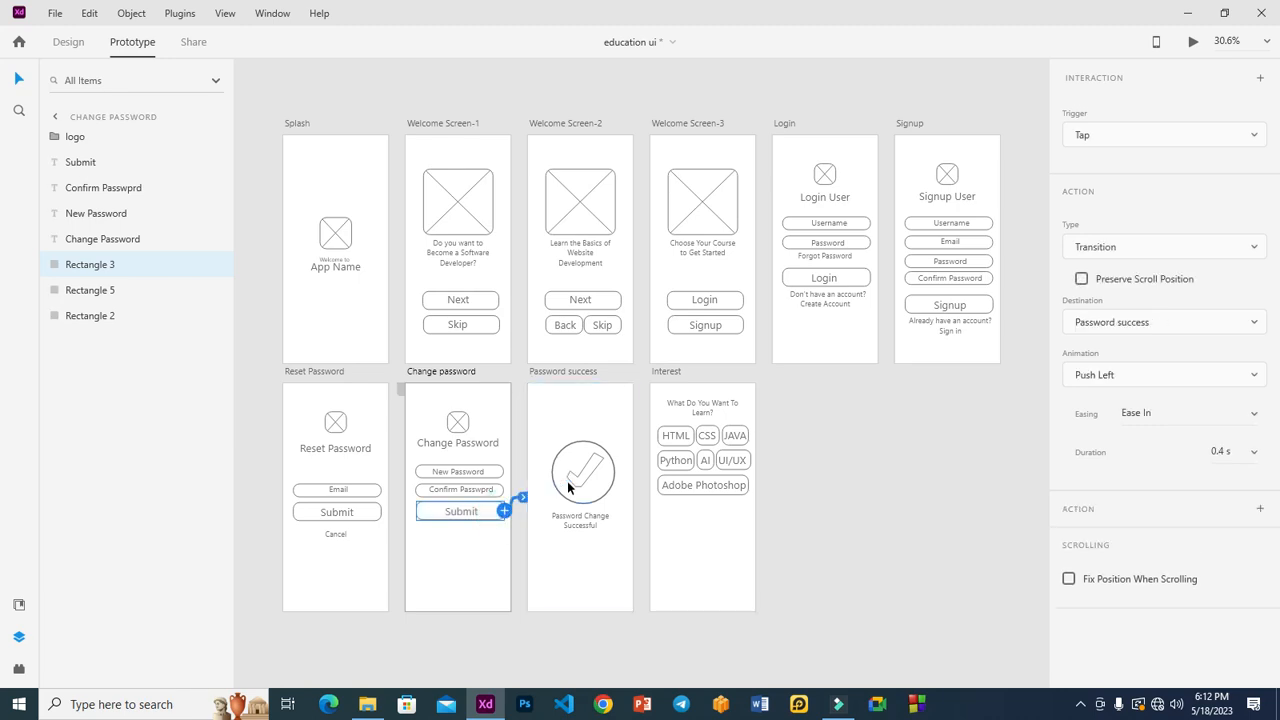
click(335, 533)
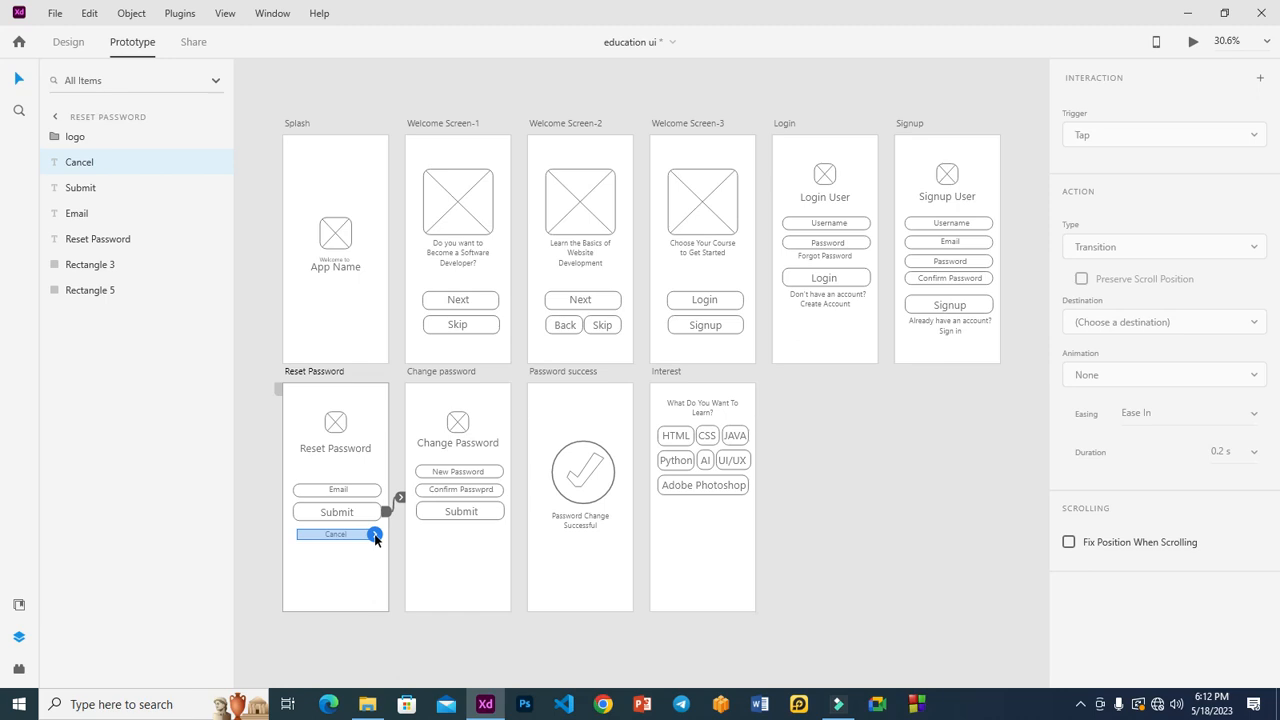
drag(374, 535, 782, 323)
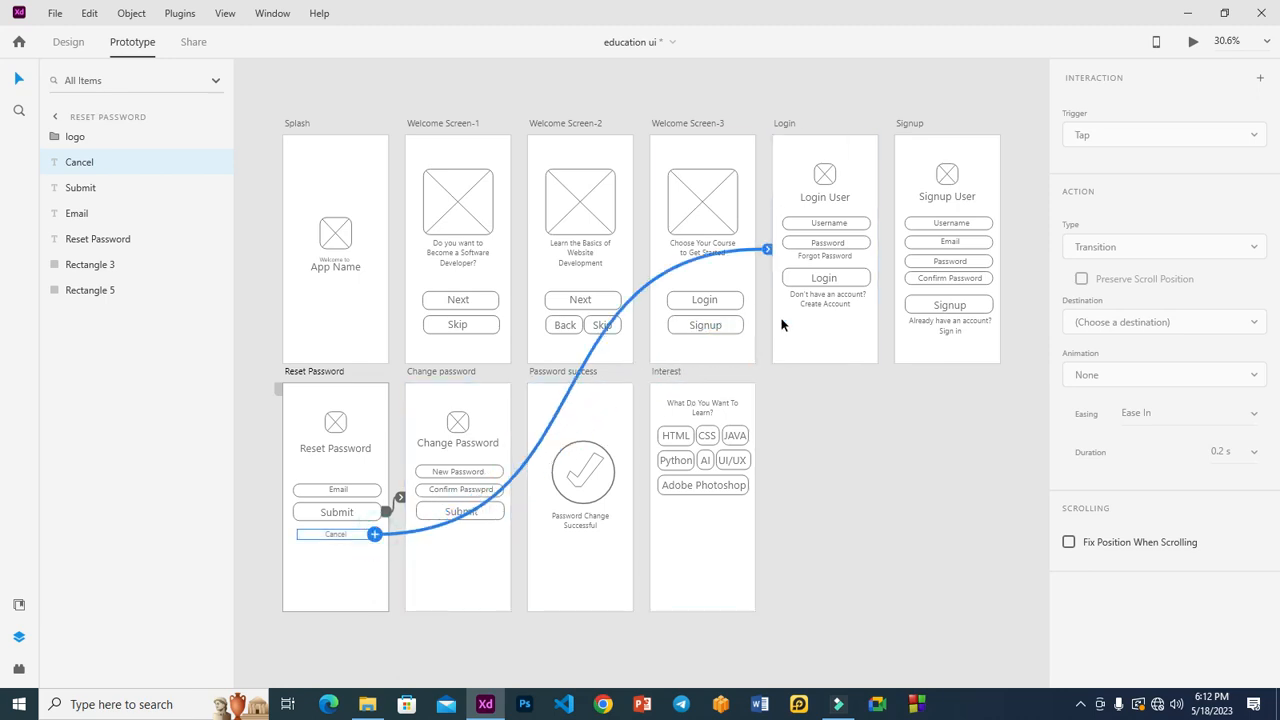
click(600, 572)
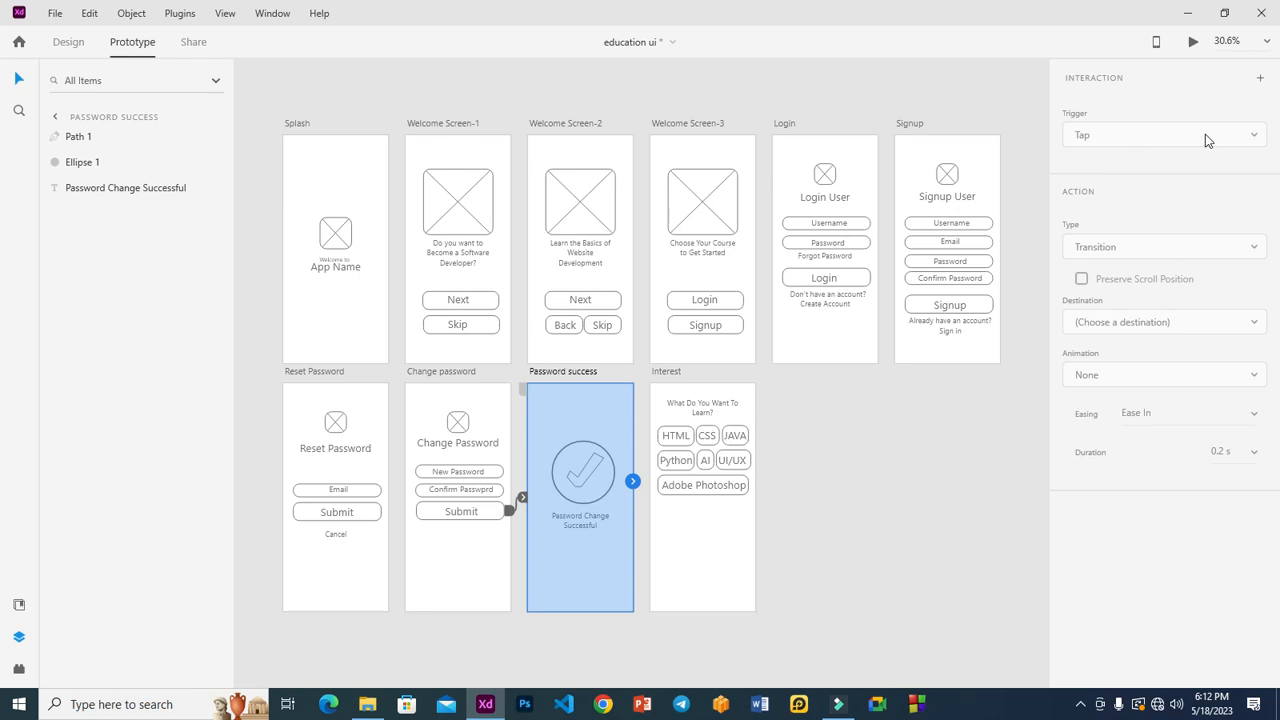
Step: Link Password success to Interest so it auto-advances after 5 s
drag(633, 481, 720, 472)
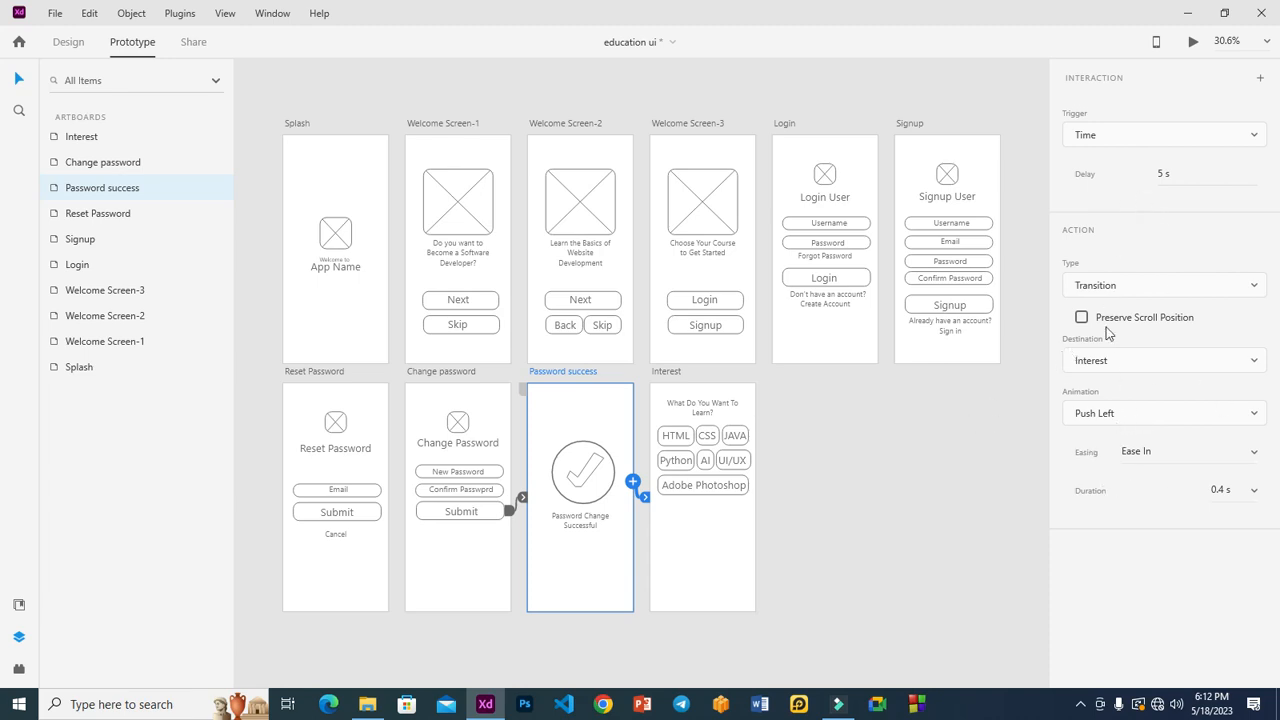
click(298, 318)
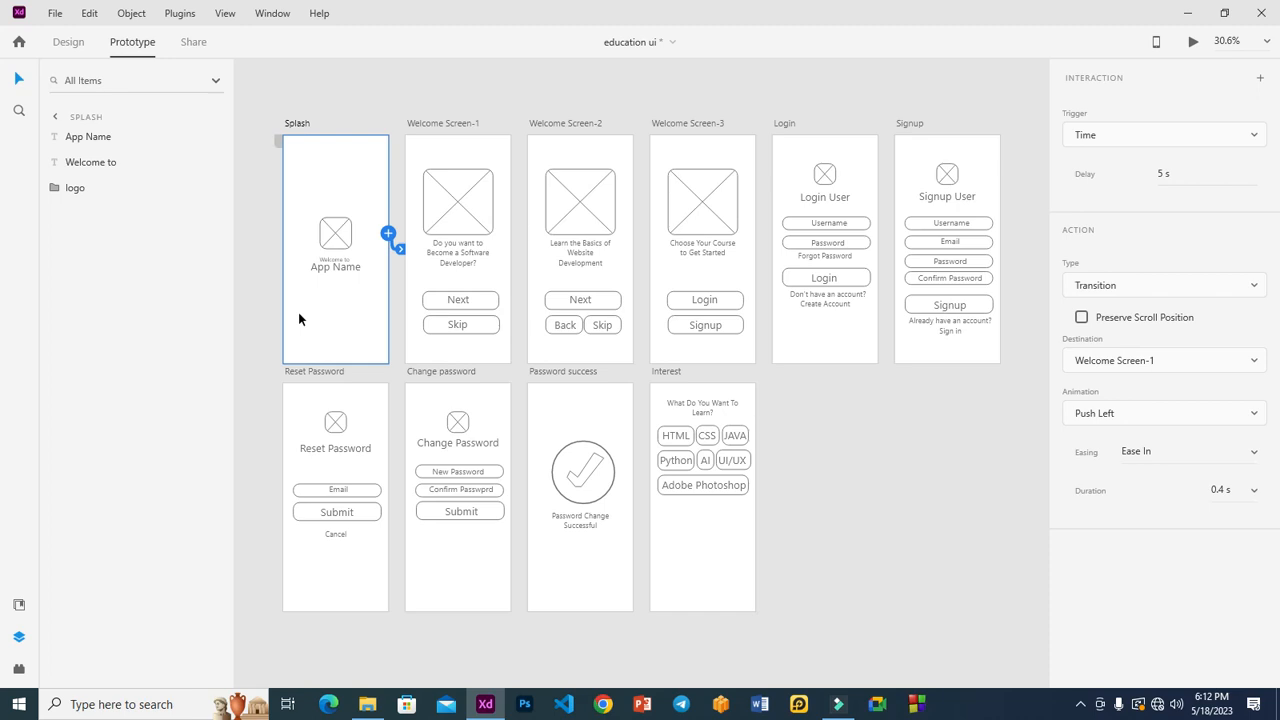
click(1193, 41)
drag(386, 29, 982, 28)
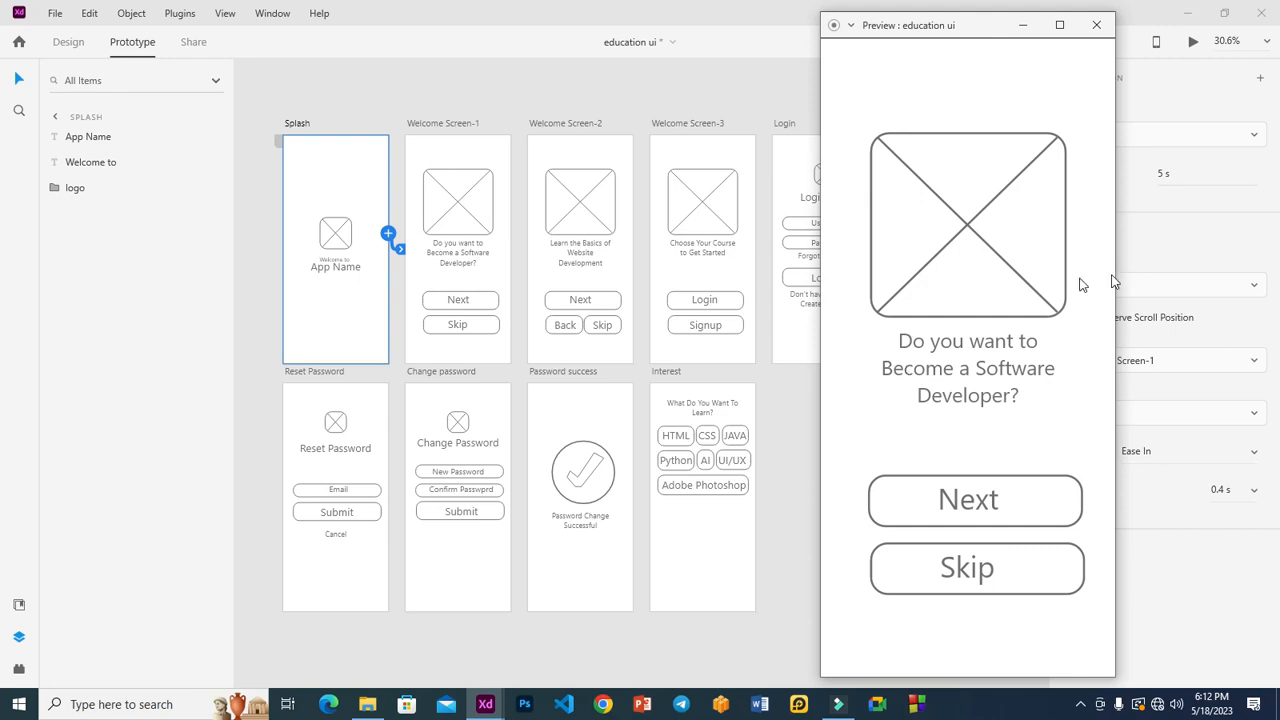
click(996, 500)
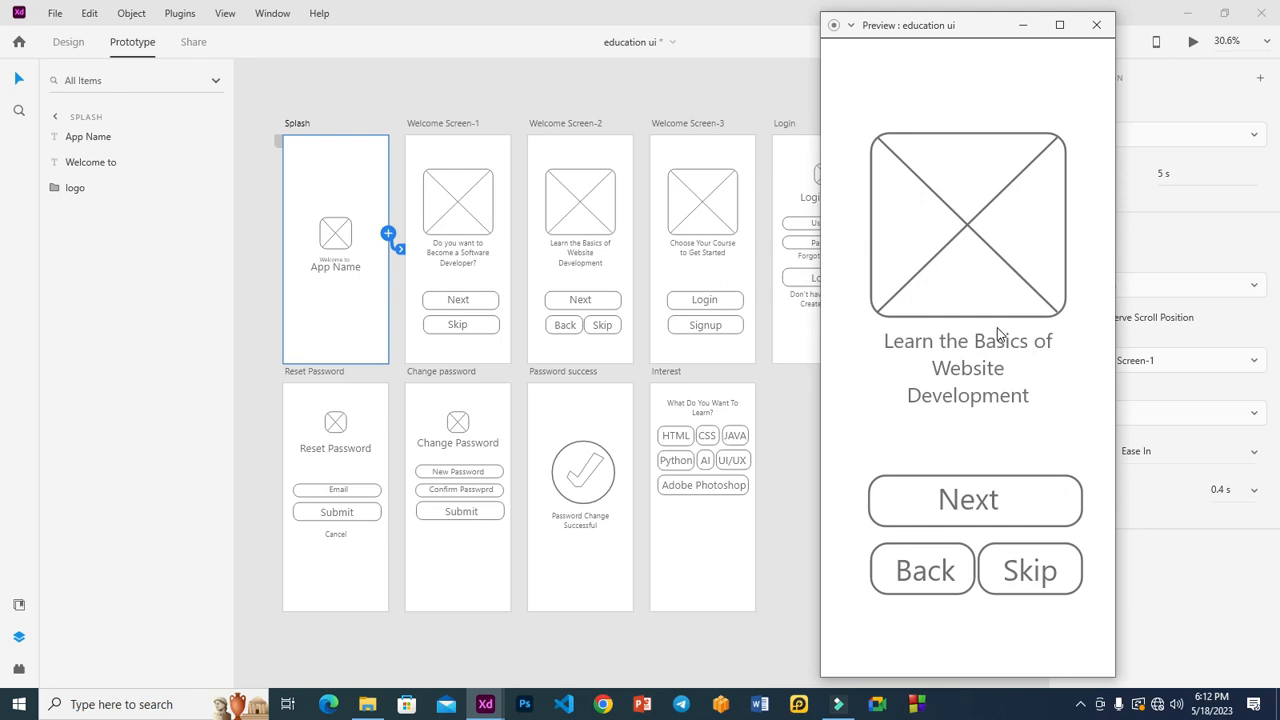
click(928, 568)
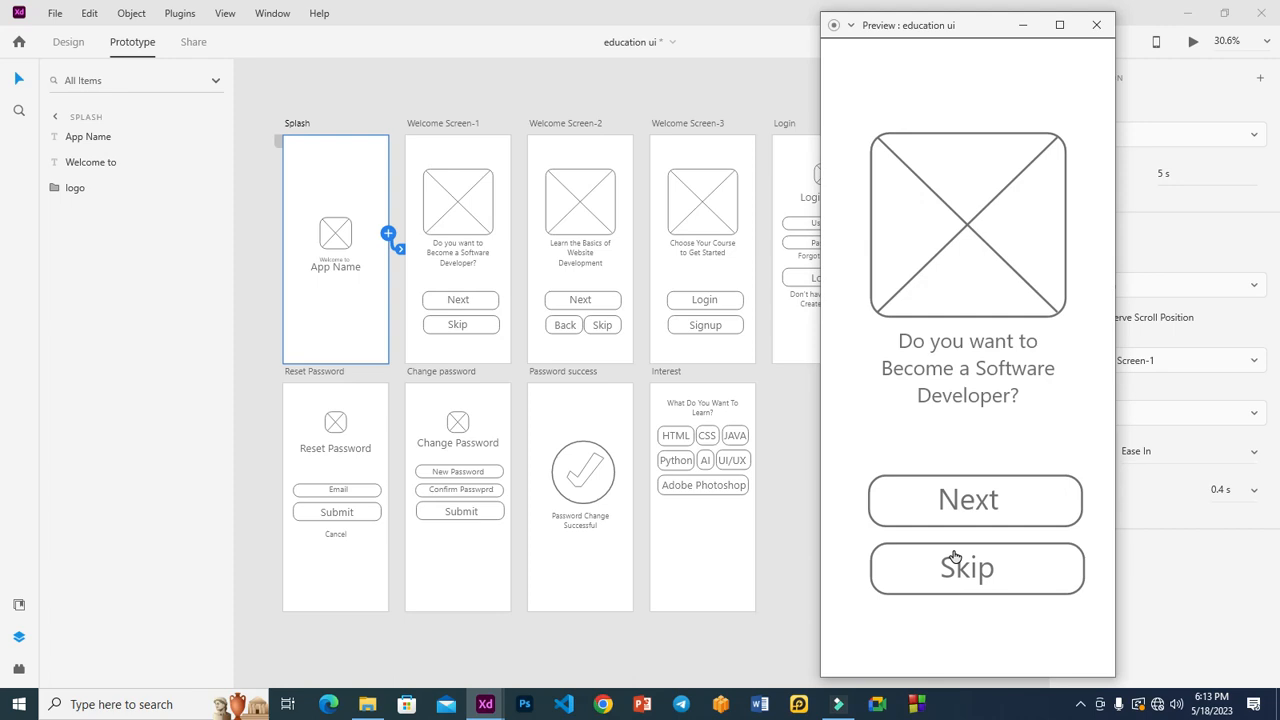
click(982, 507)
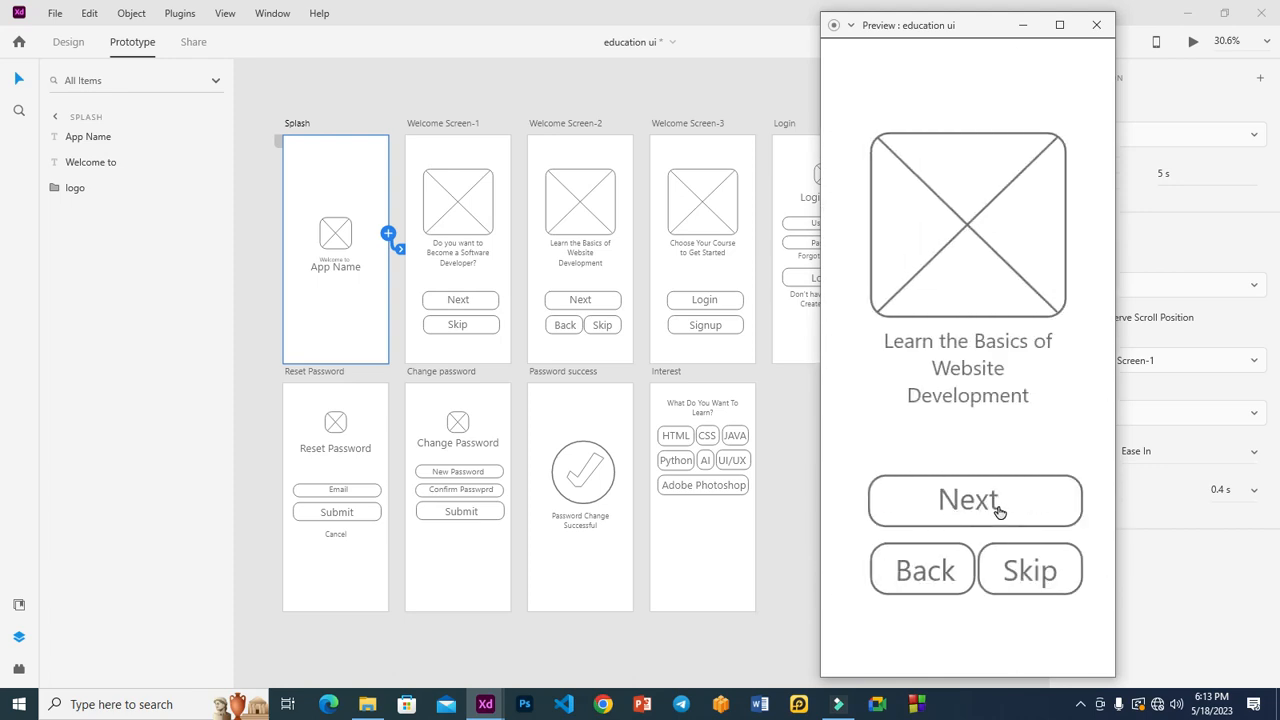
click(917, 569)
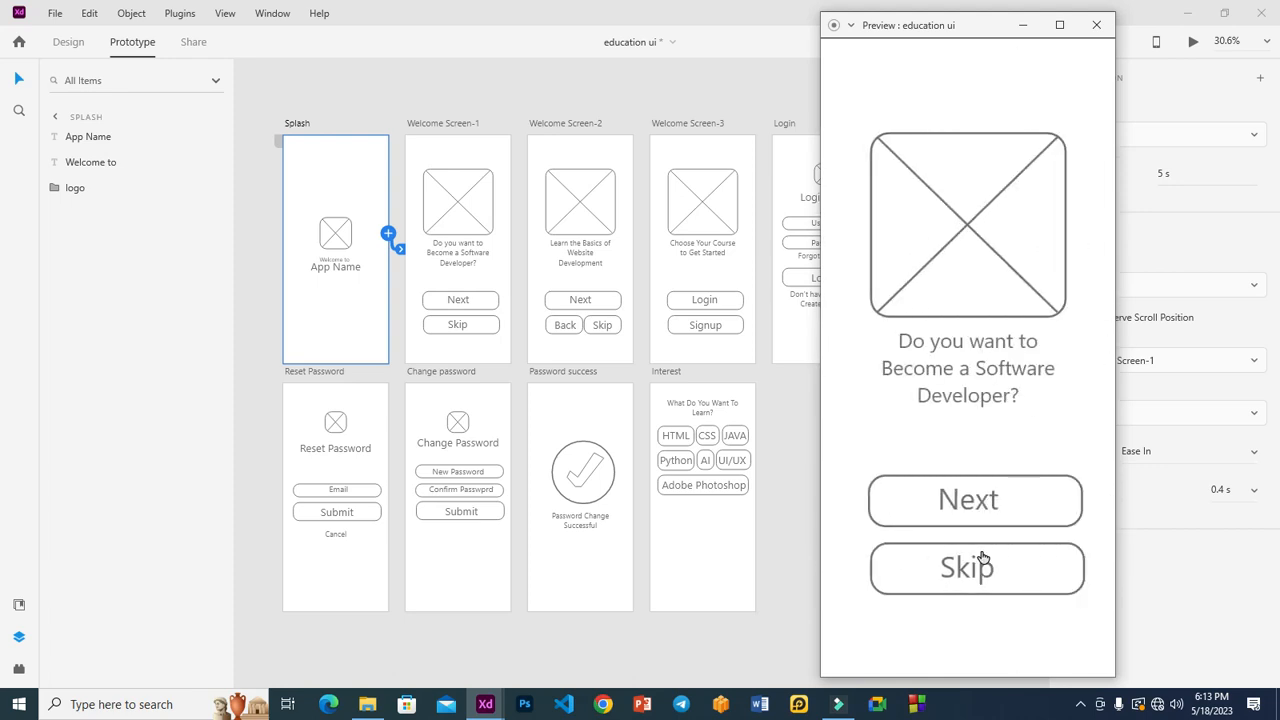
click(983, 568)
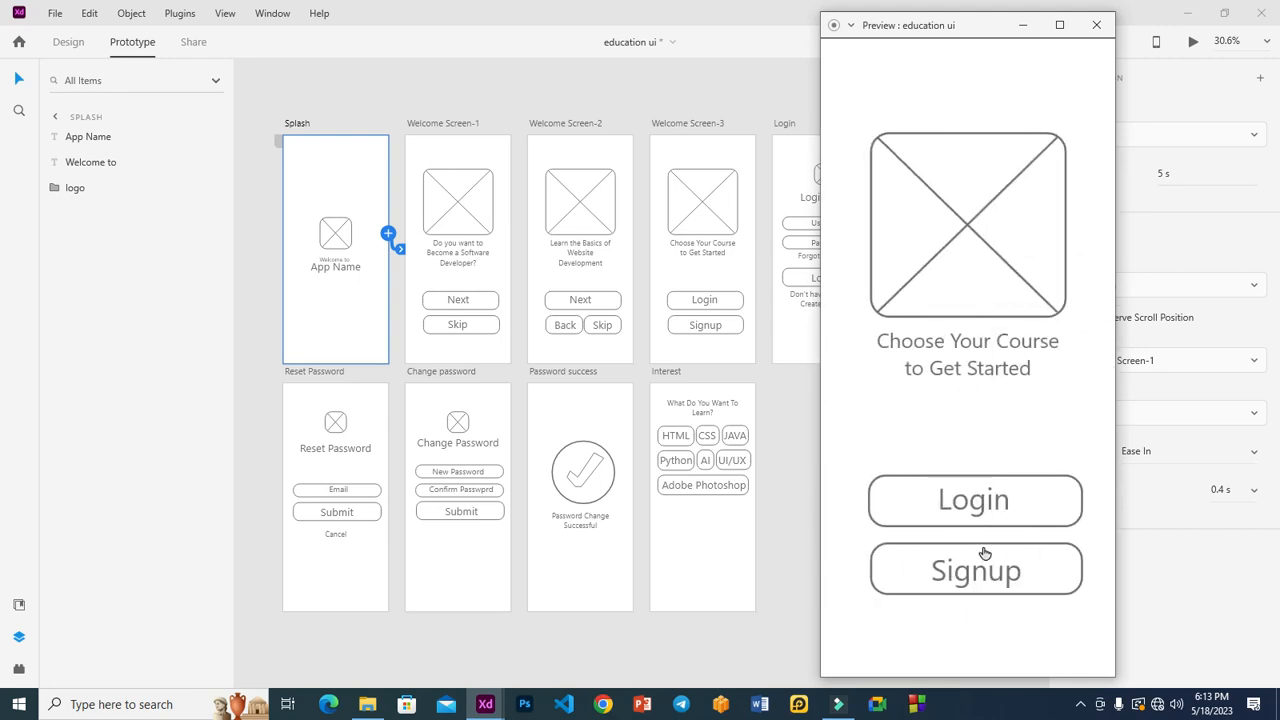
click(996, 497)
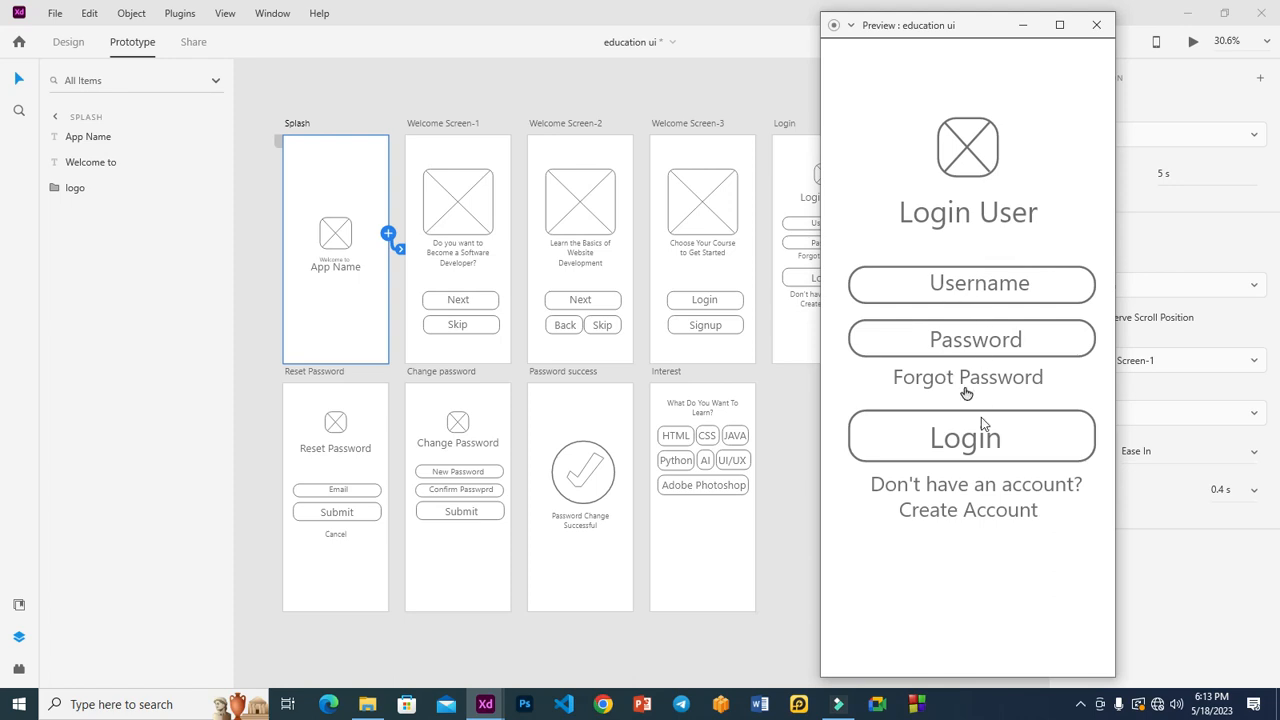
click(985, 512)
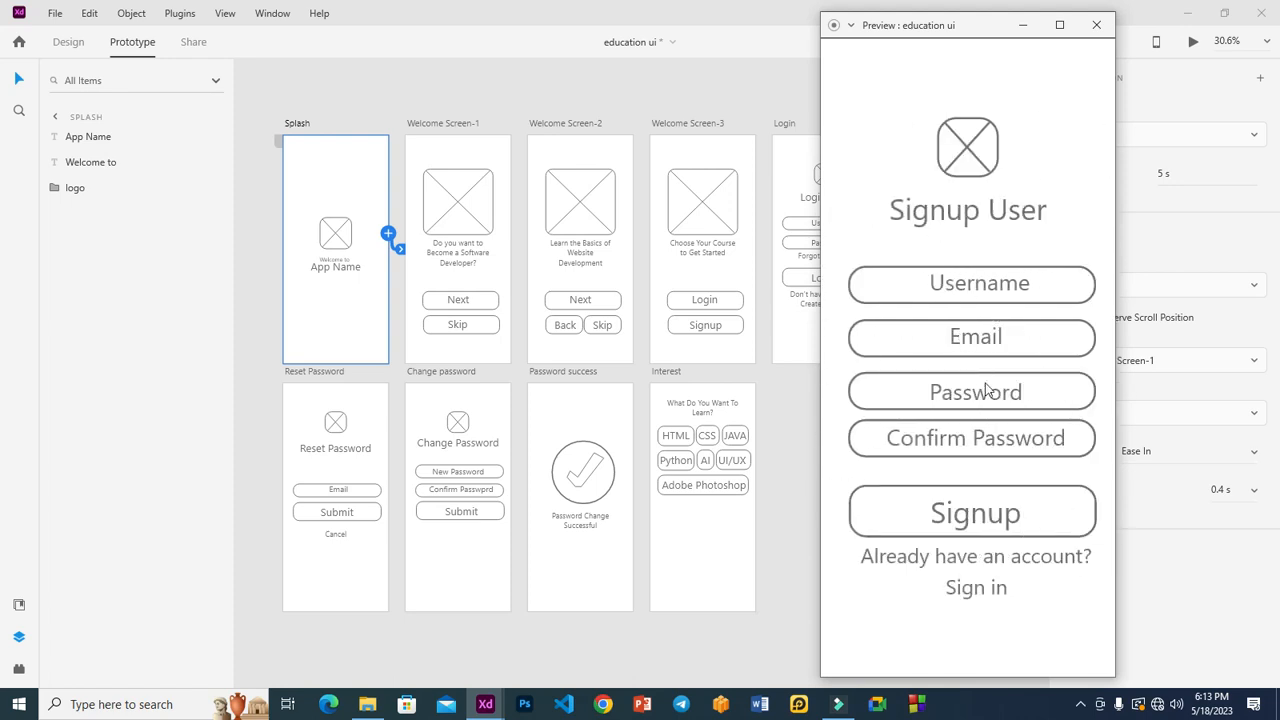
click(974, 590)
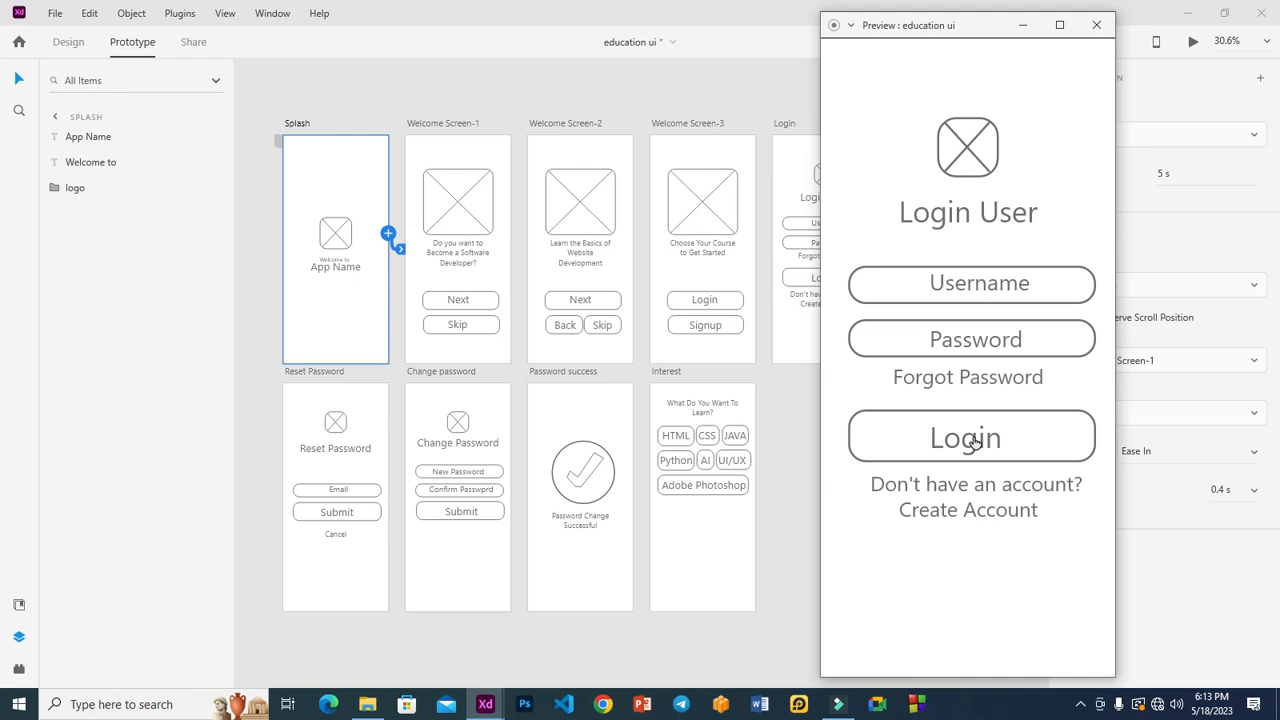
click(974, 440)
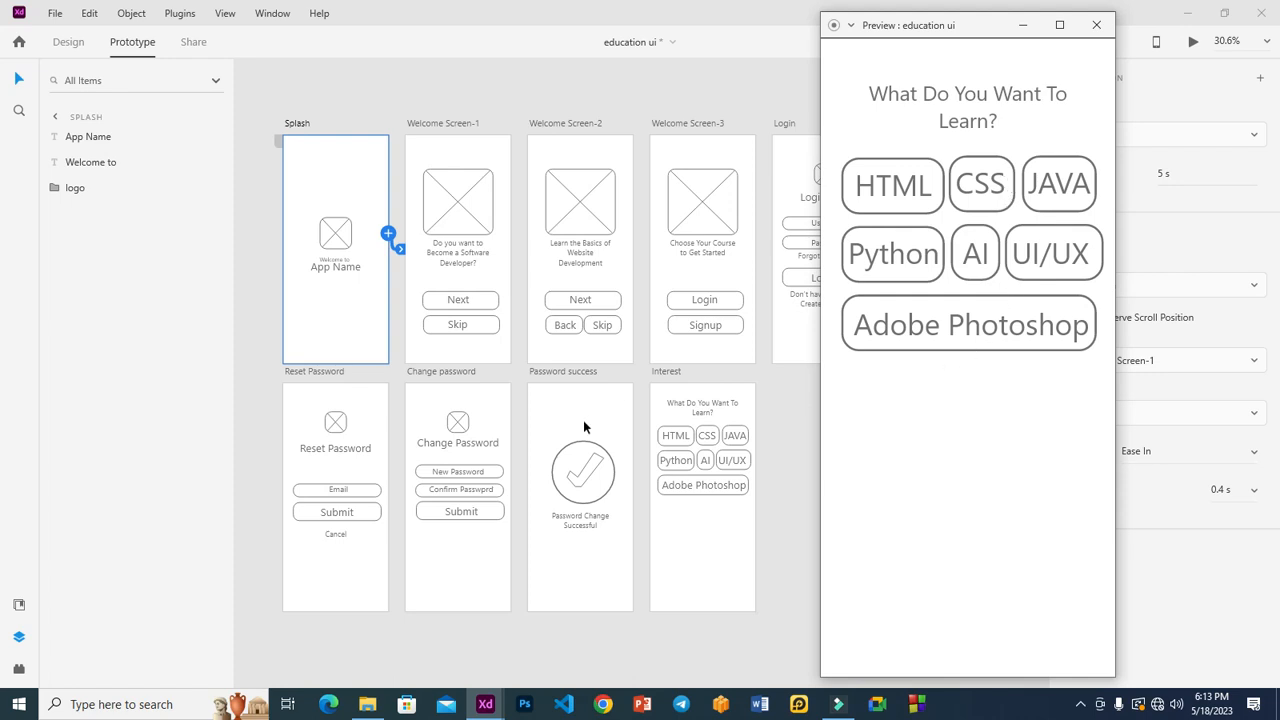
click(778, 333)
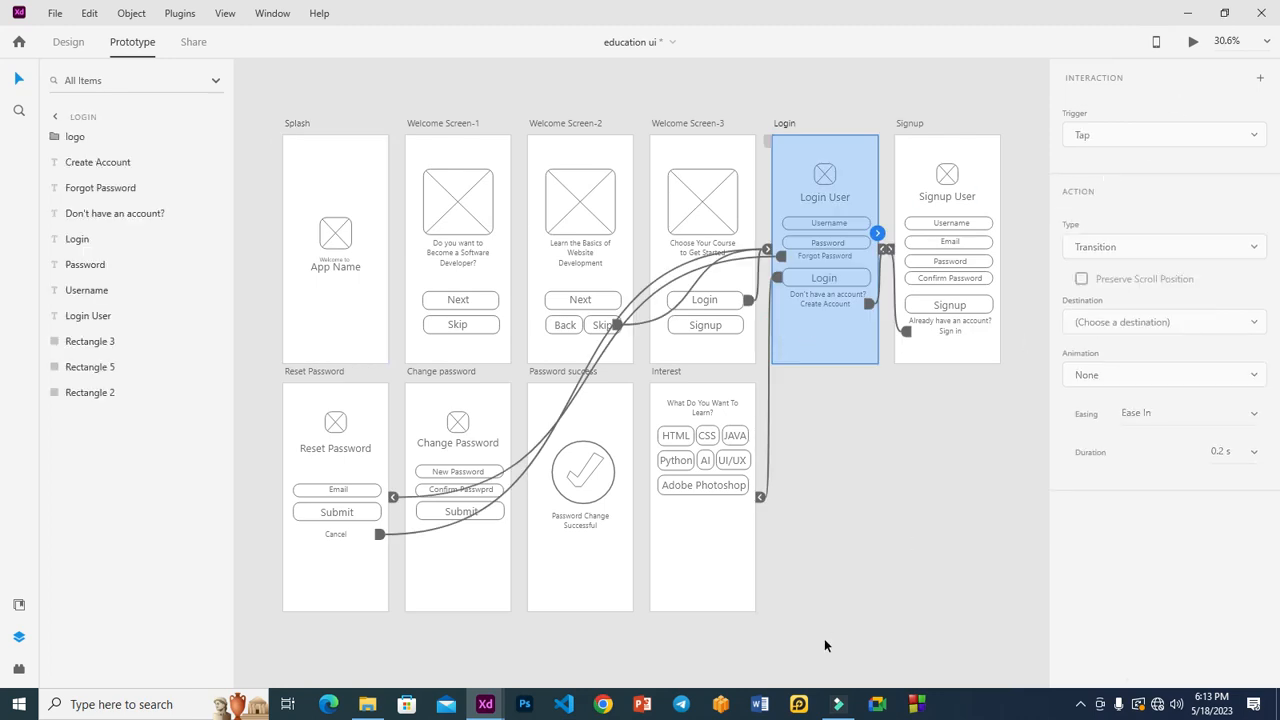
Step: In preview, run Forgot Password, Submit and Submit to the timed advance, then close preview
mouse_move(490, 705)
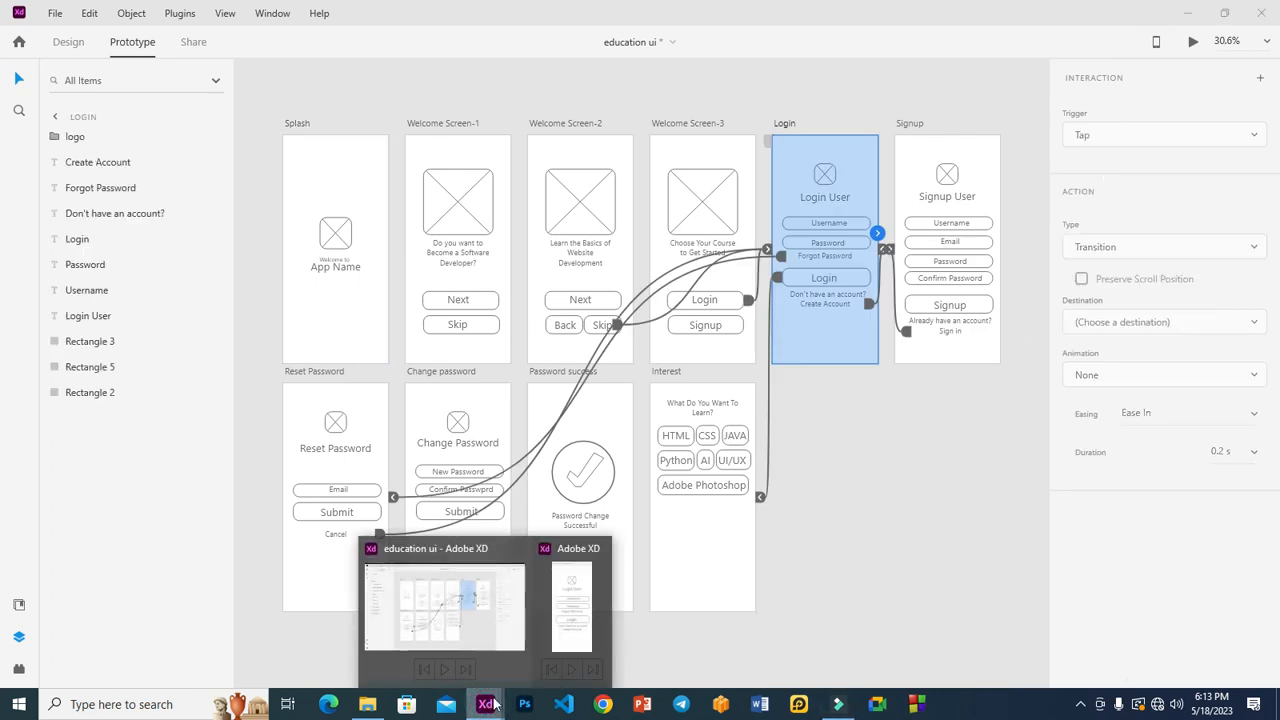
click(580, 620)
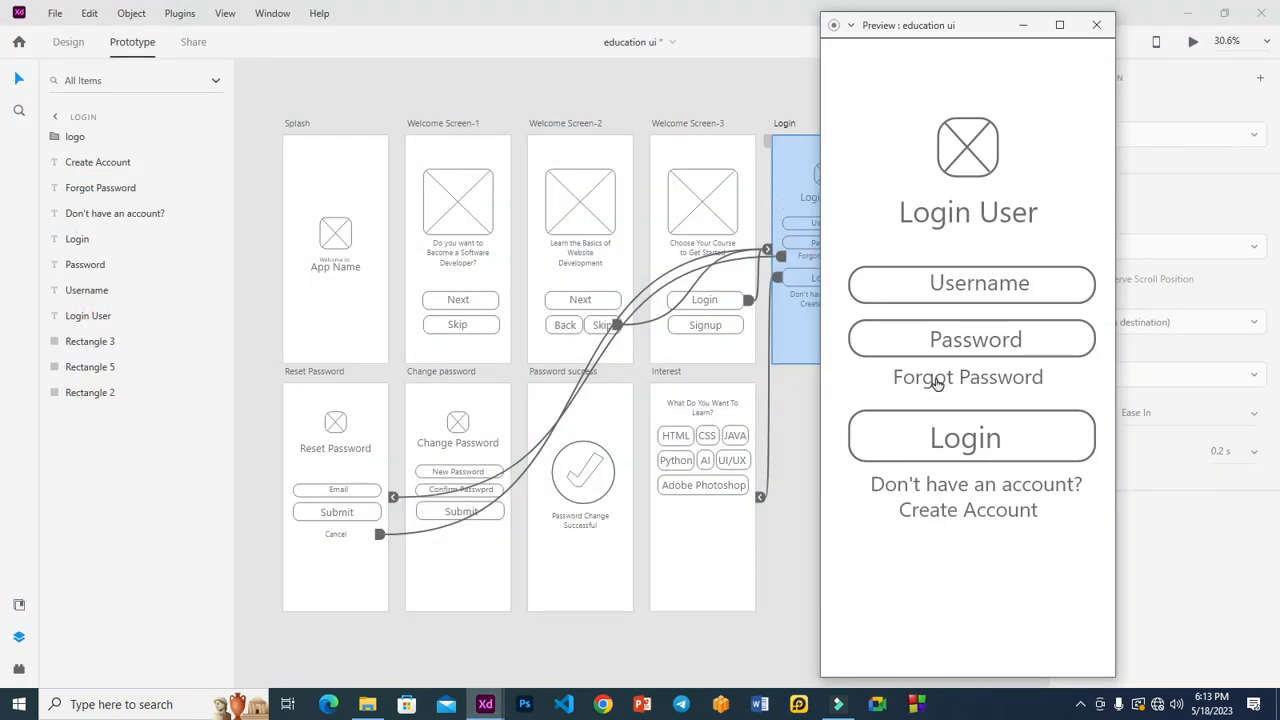
click(932, 381)
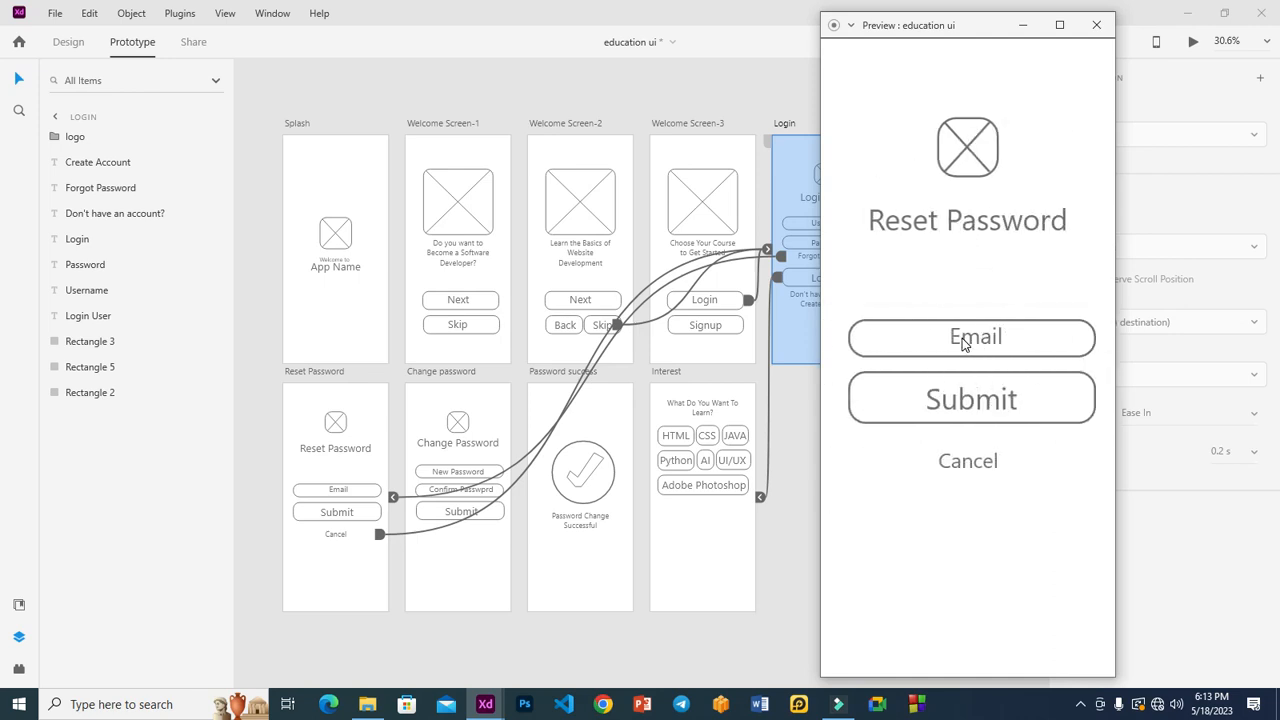
click(987, 401)
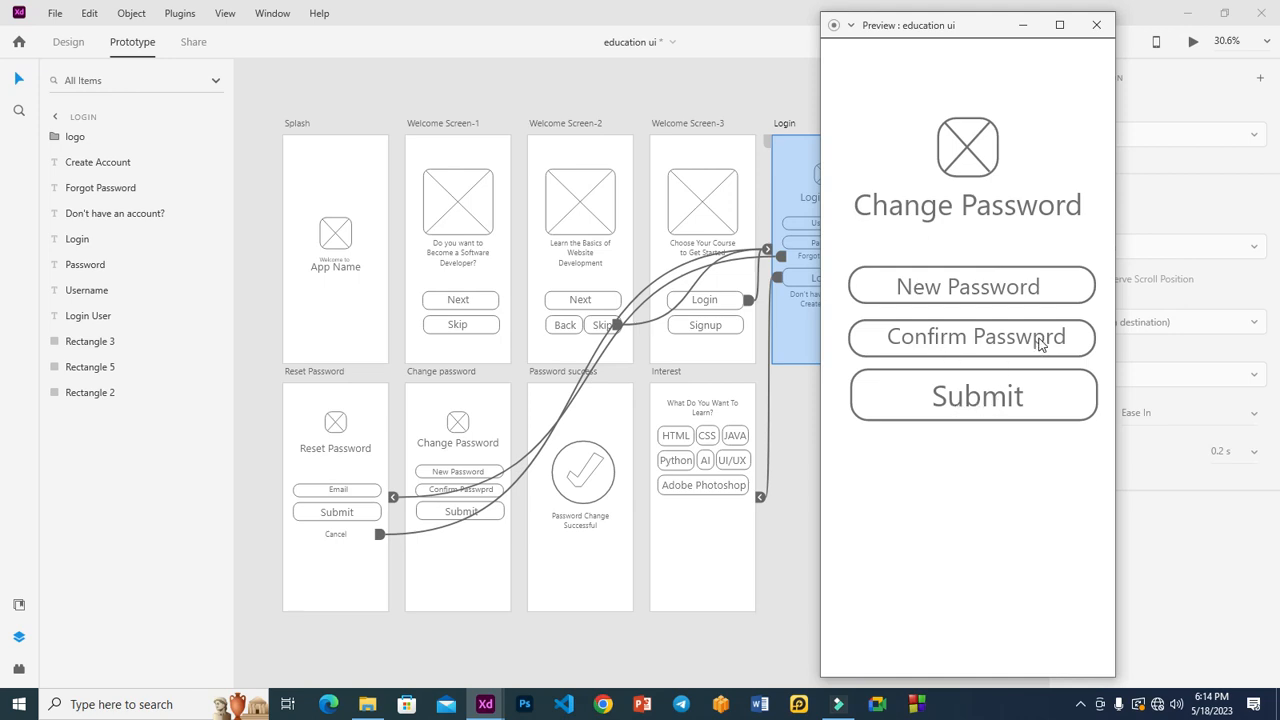
click(955, 400)
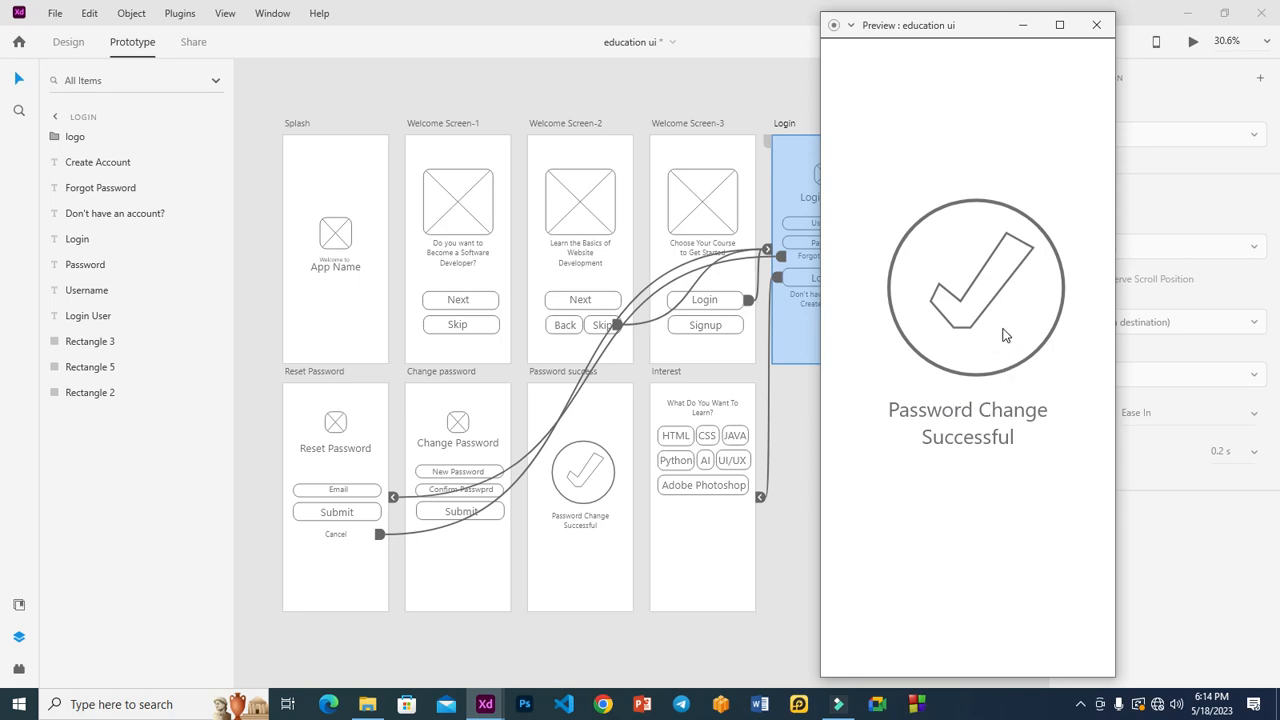
click(1005, 335)
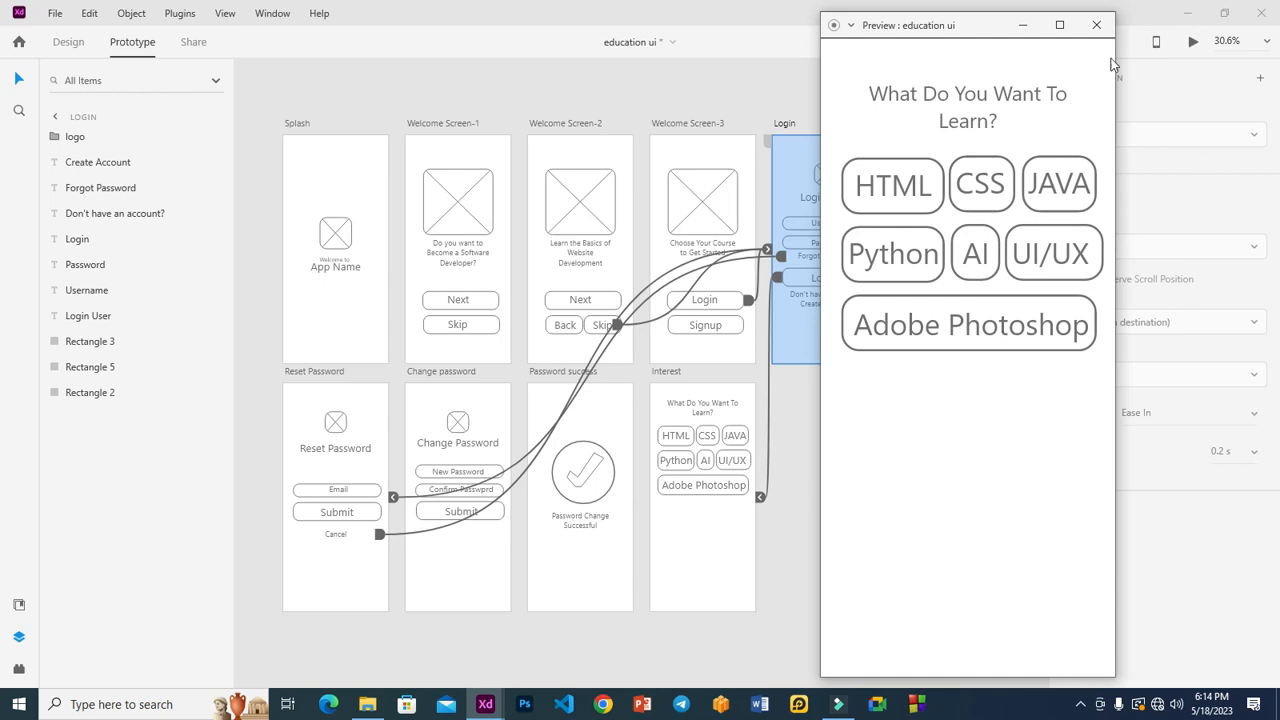
click(1095, 25)
Step: Change the Back link on Welcome Screen-2 to a Push Right animation
click(914, 417)
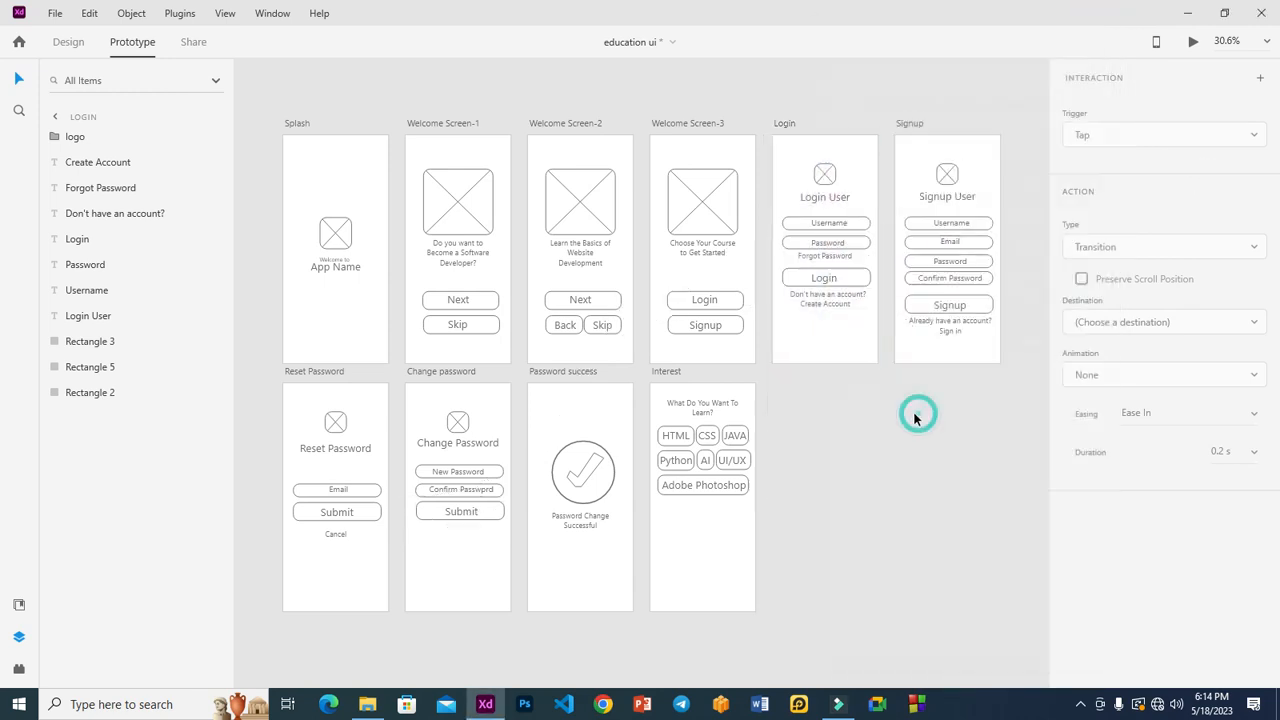
click(547, 325)
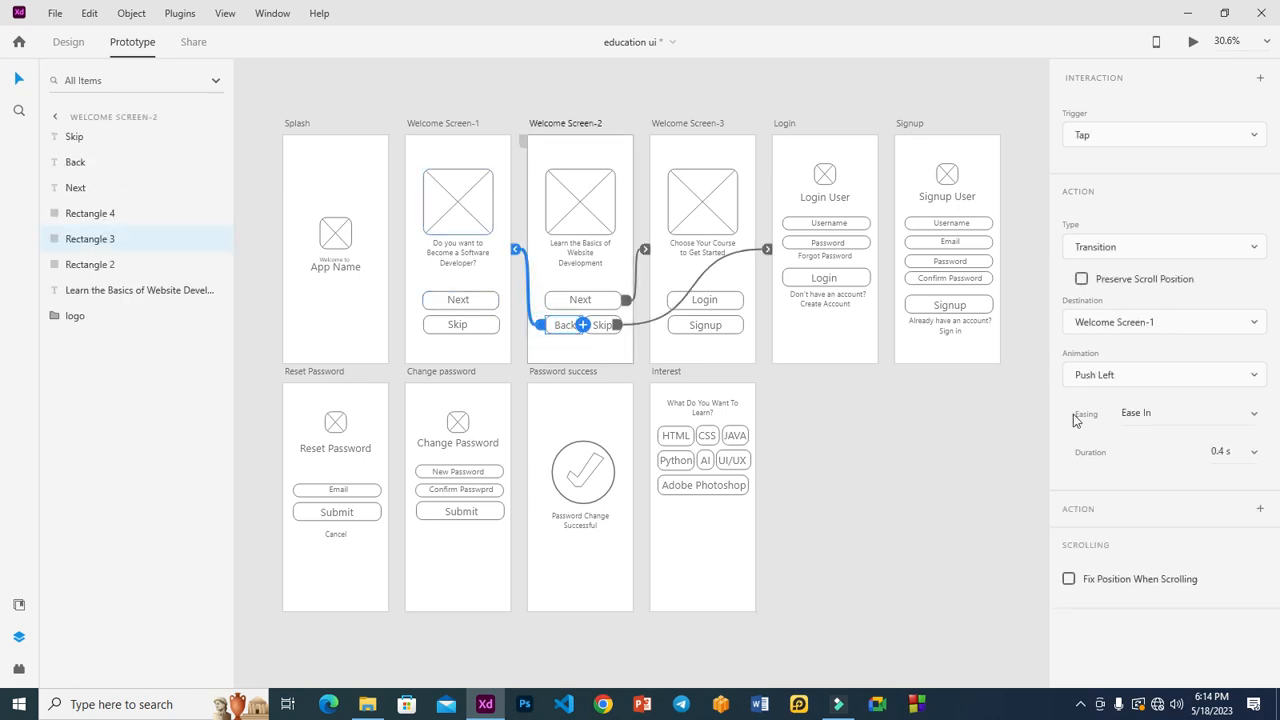
click(1133, 376)
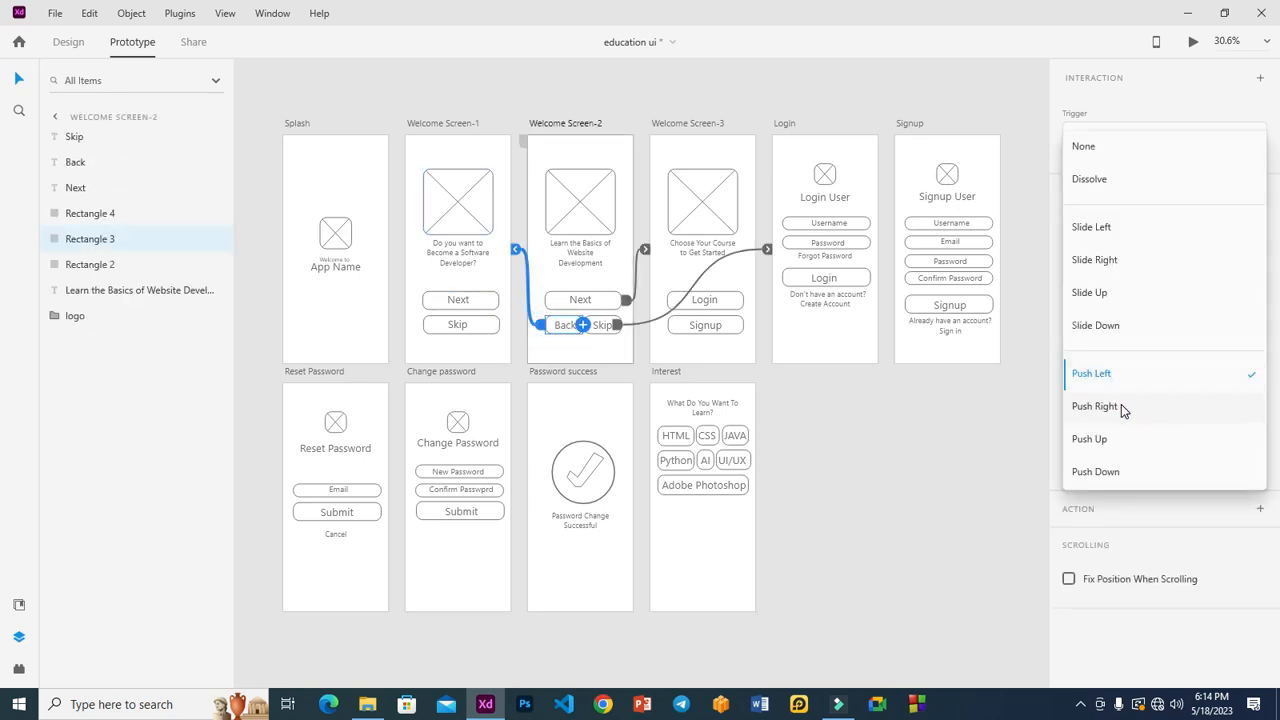
click(1121, 407)
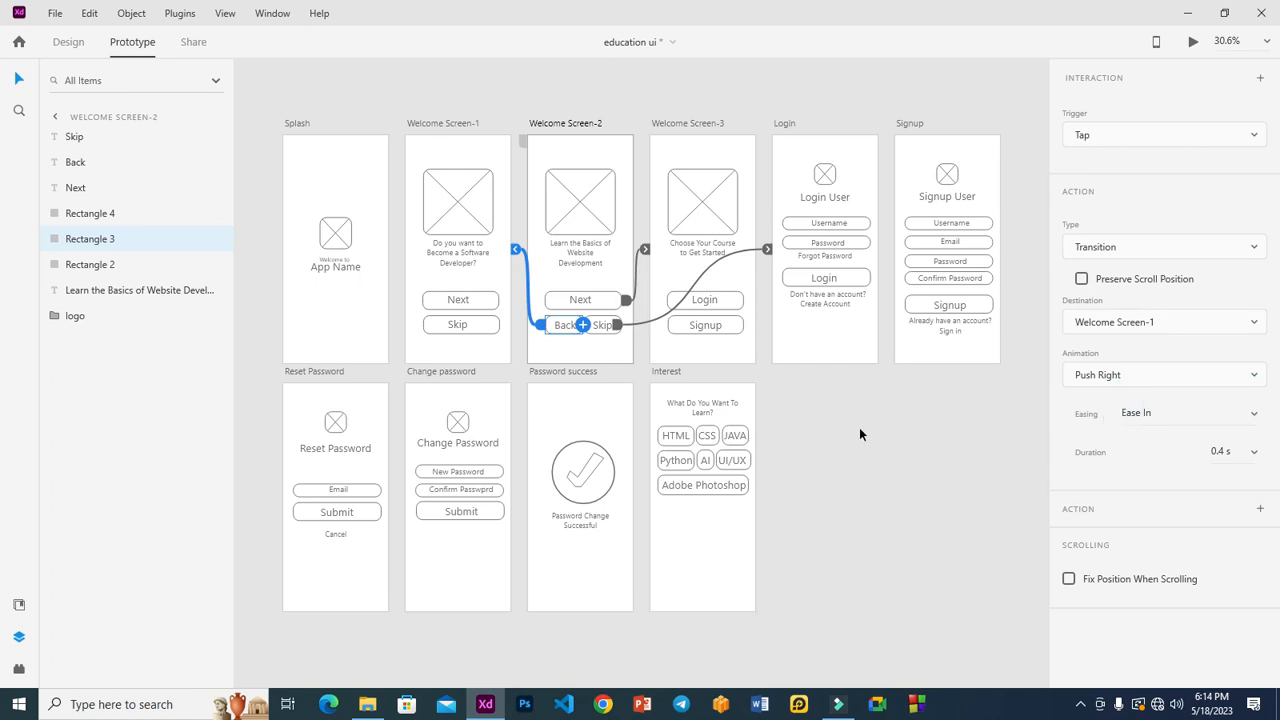
Step: Change the Sign in link on Signup to a Push Right animation
click(836, 333)
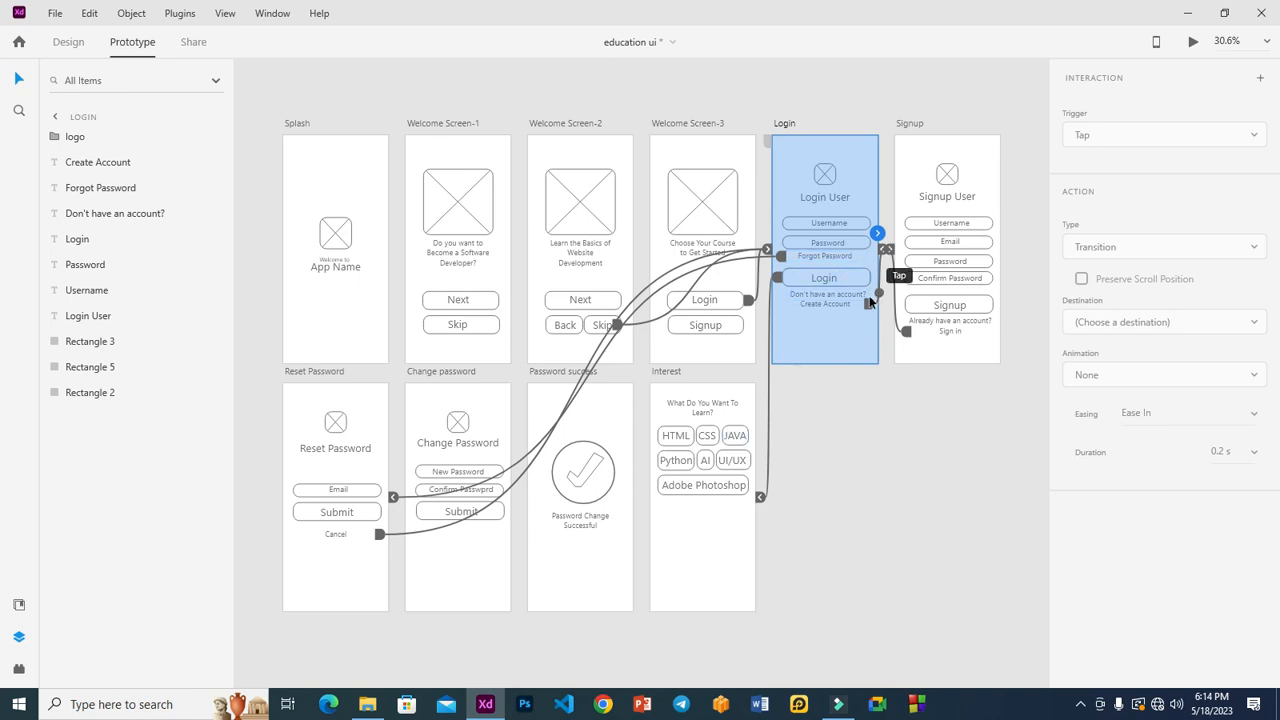
click(844, 304)
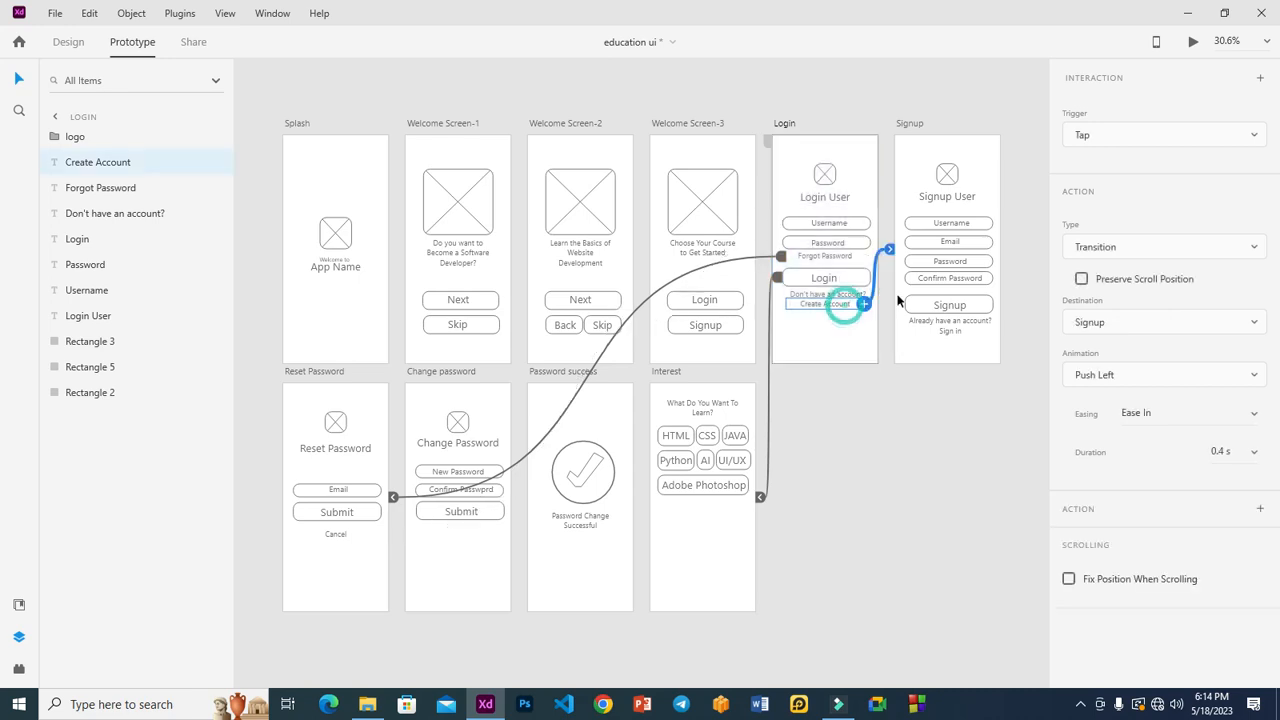
click(945, 332)
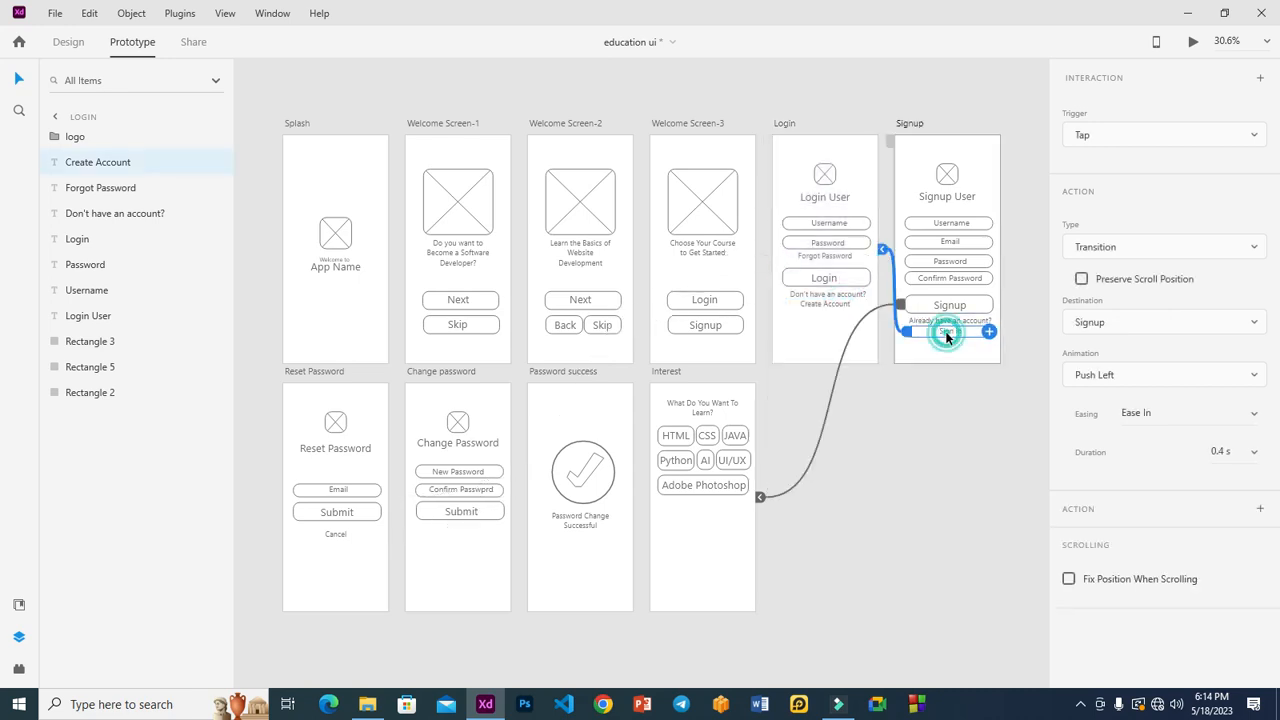
click(1154, 375)
click(1121, 403)
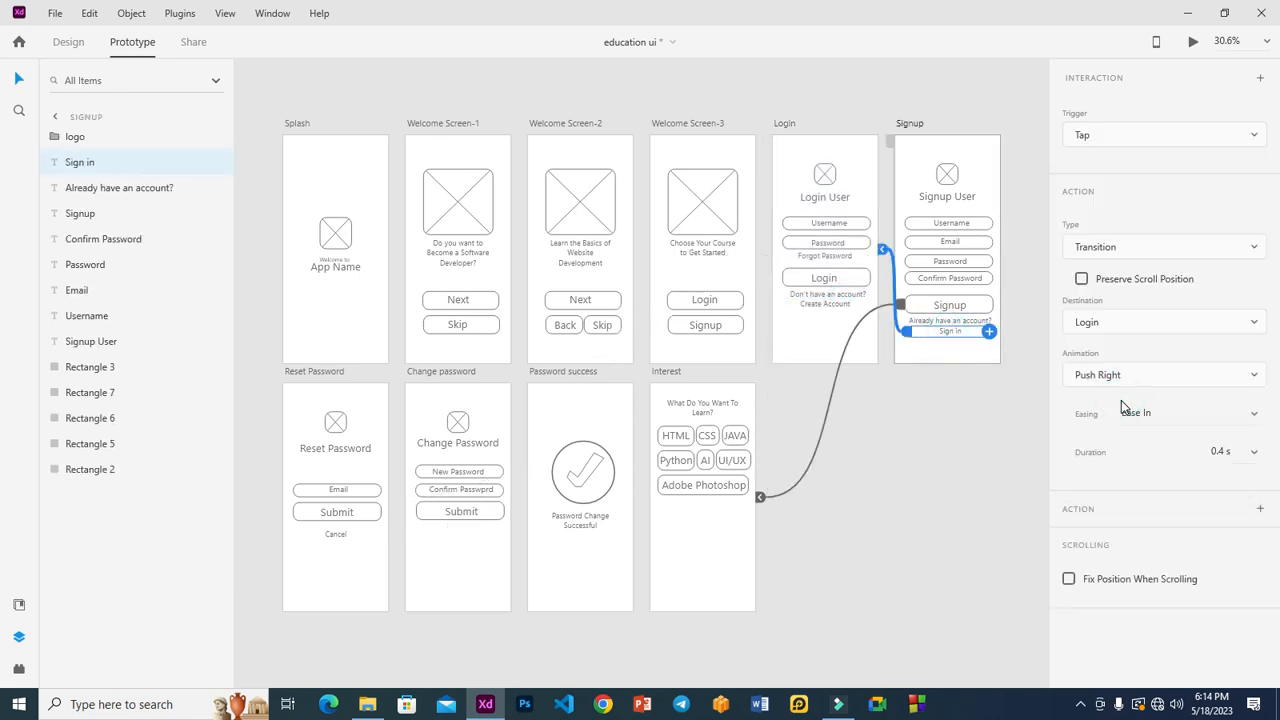
Step: Recheck the Forgot Password and Back links, then preview the prototype from Splash
click(807, 255)
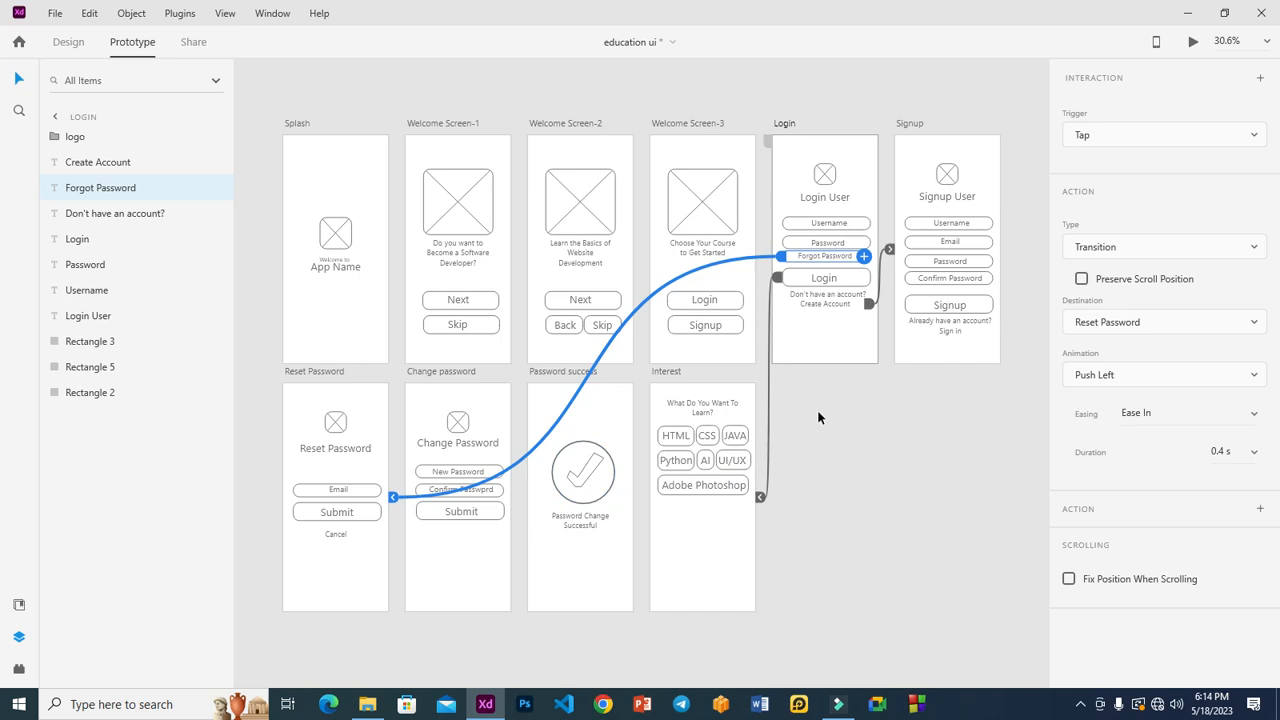
click(558, 327)
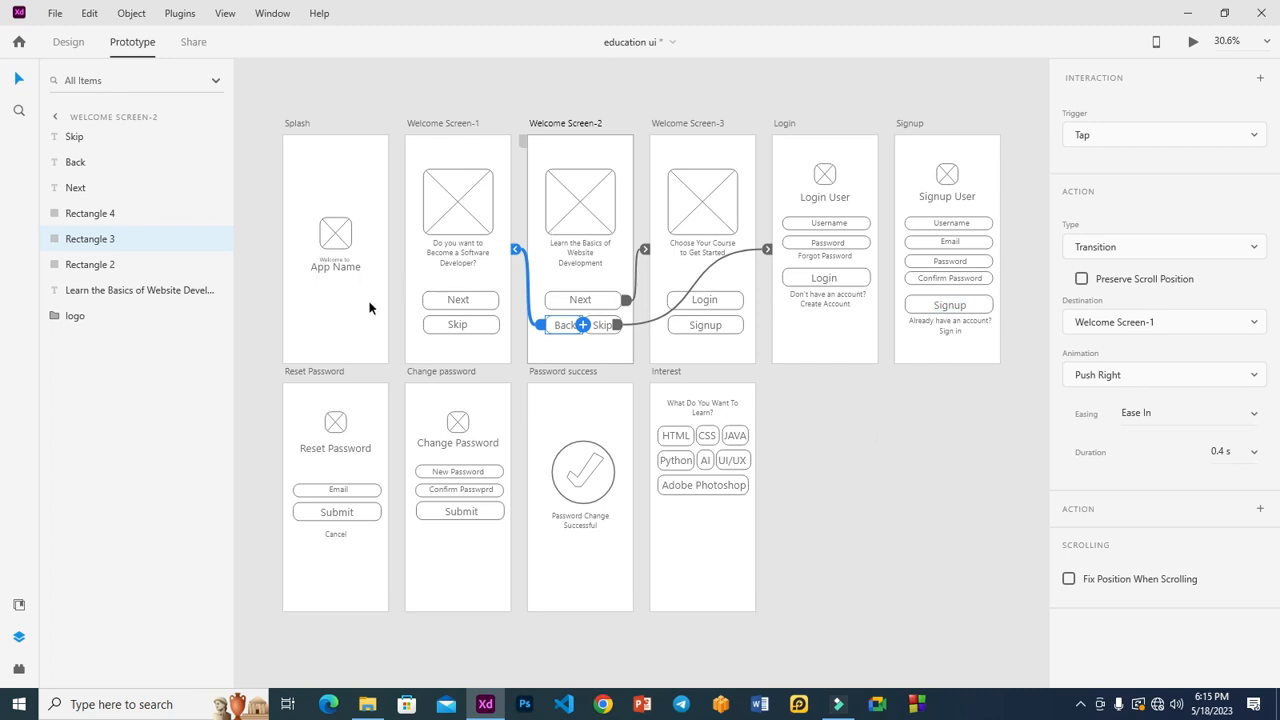
click(344, 317)
click(1193, 43)
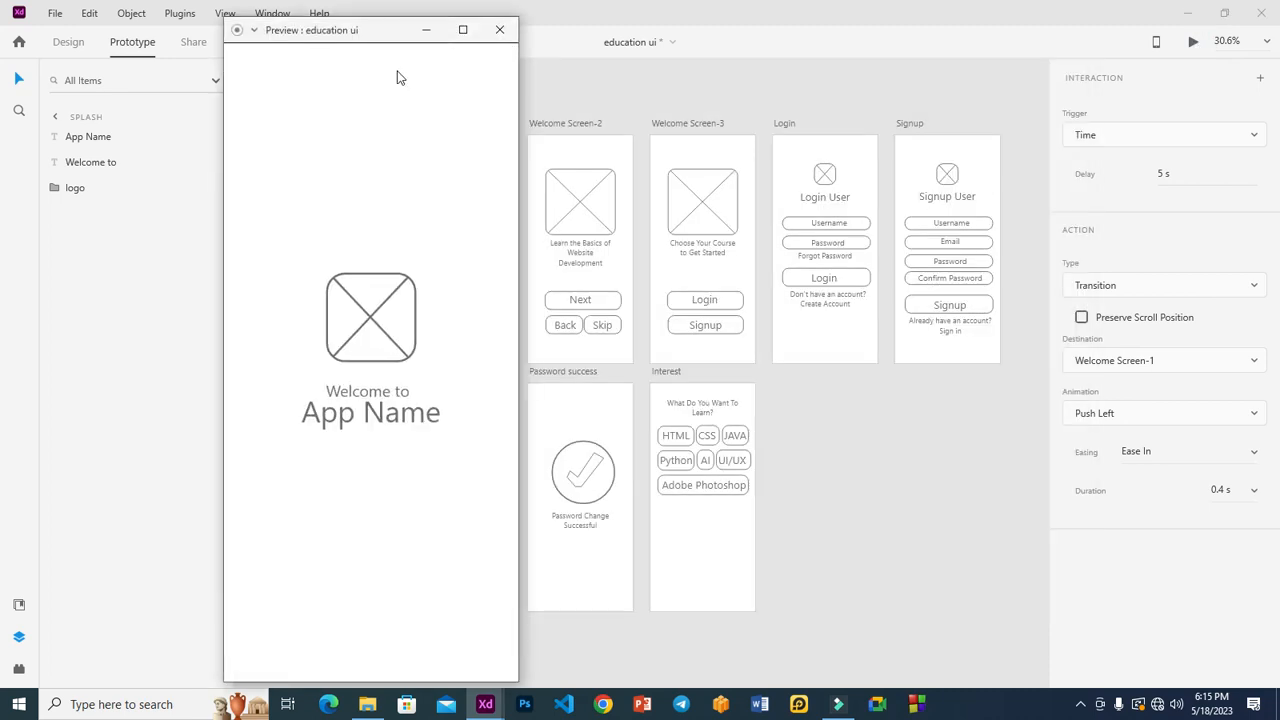
Step: Move the preview window right and click Next through the welcome screens to Login
drag(360, 31, 1033, 35)
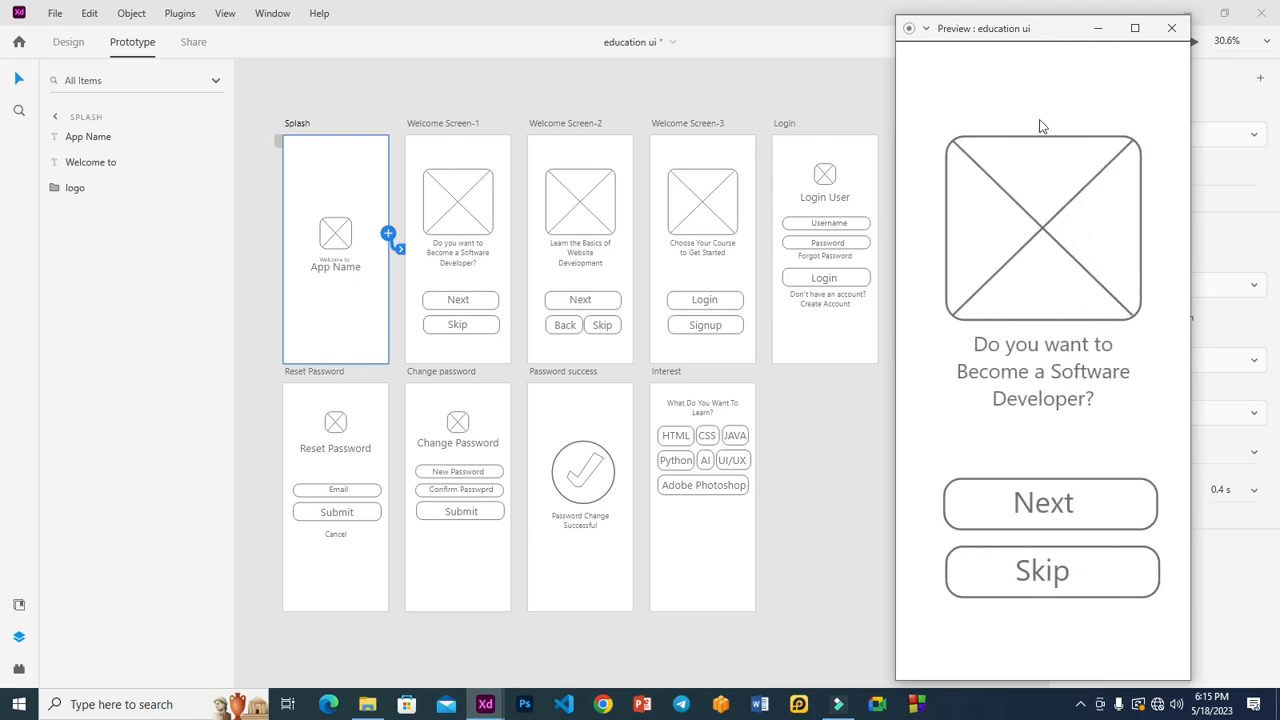
click(1087, 509)
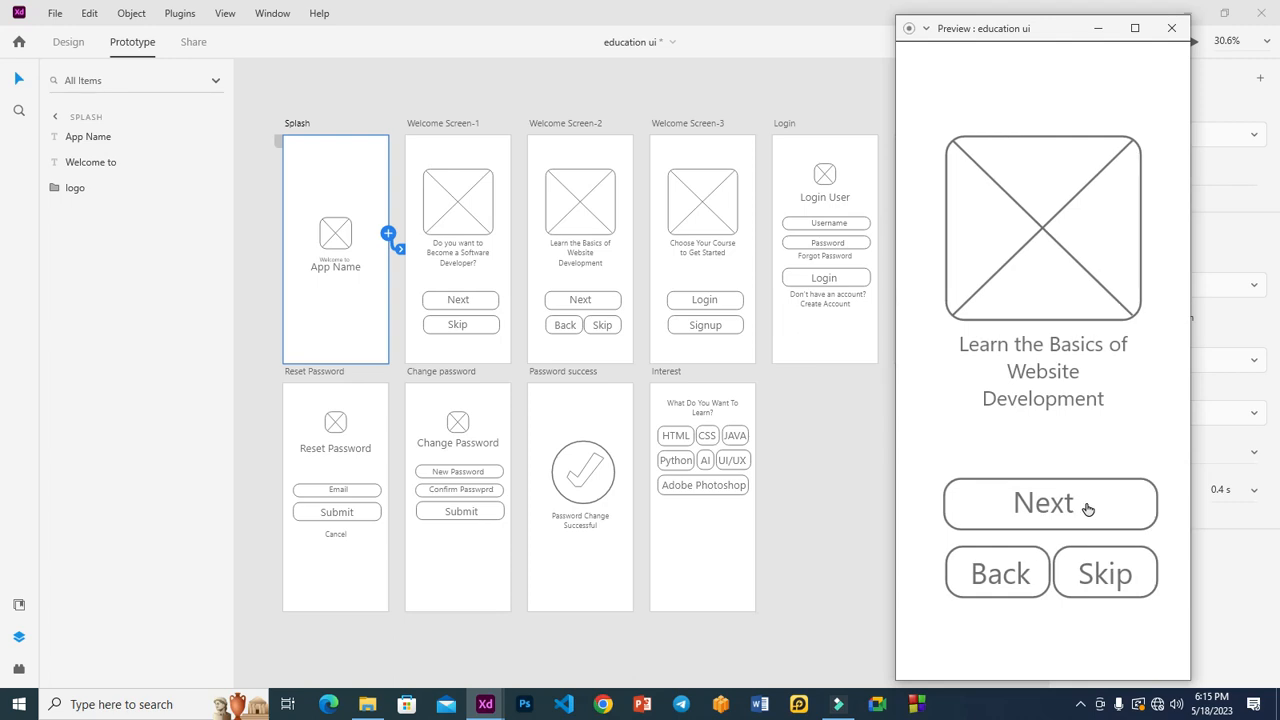
click(1087, 509)
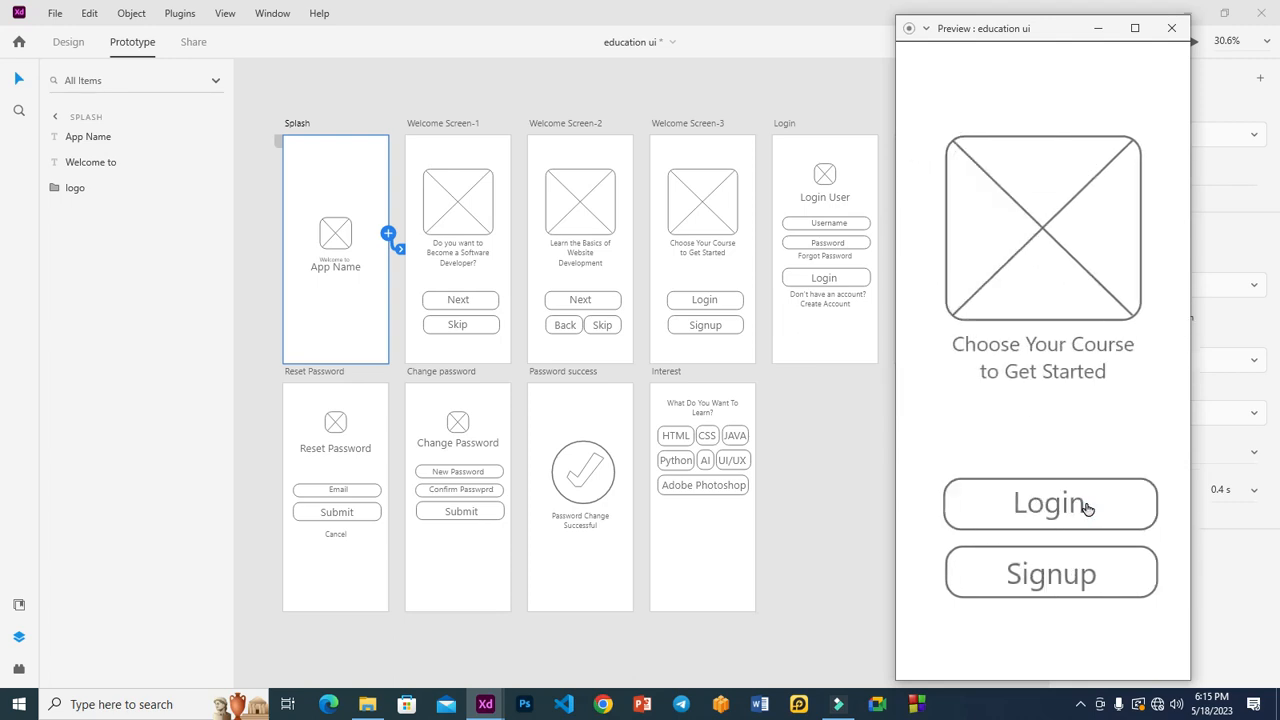
click(1087, 509)
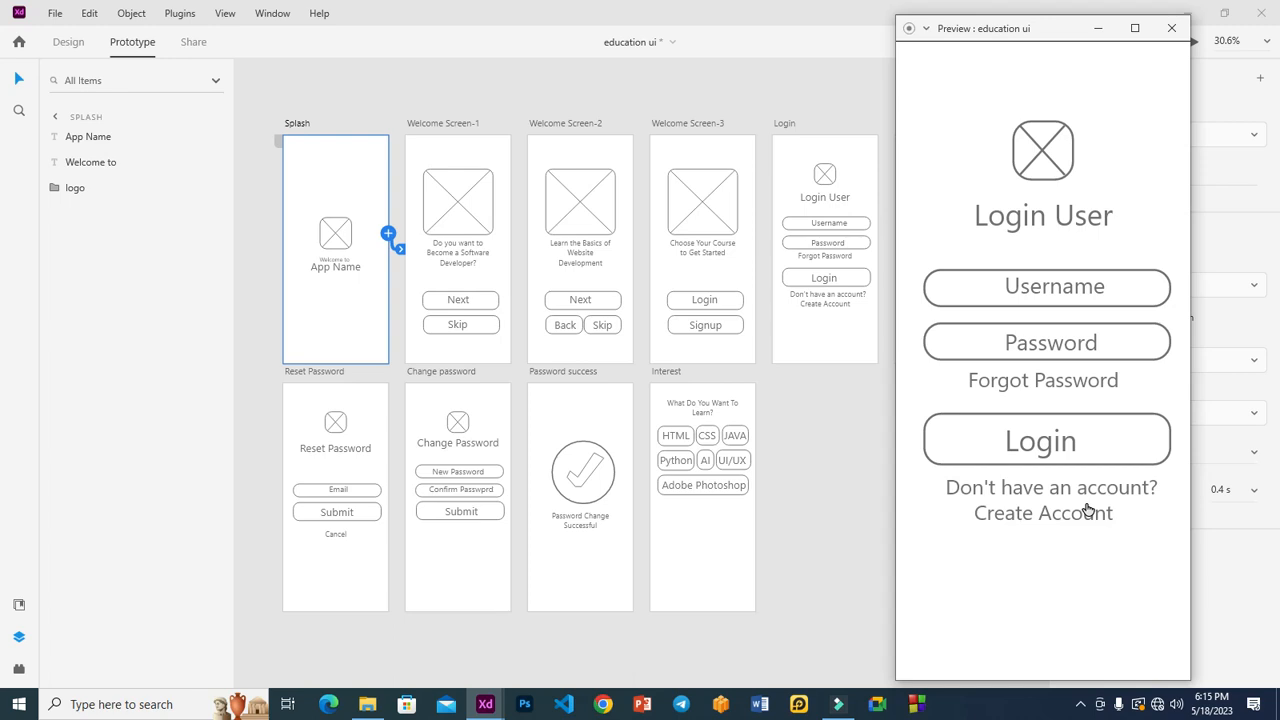
Step: Test Forgot Password, Cancel, Create Account, Sign in, and Login to Interest, then return to canvas
click(1063, 384)
click(1049, 468)
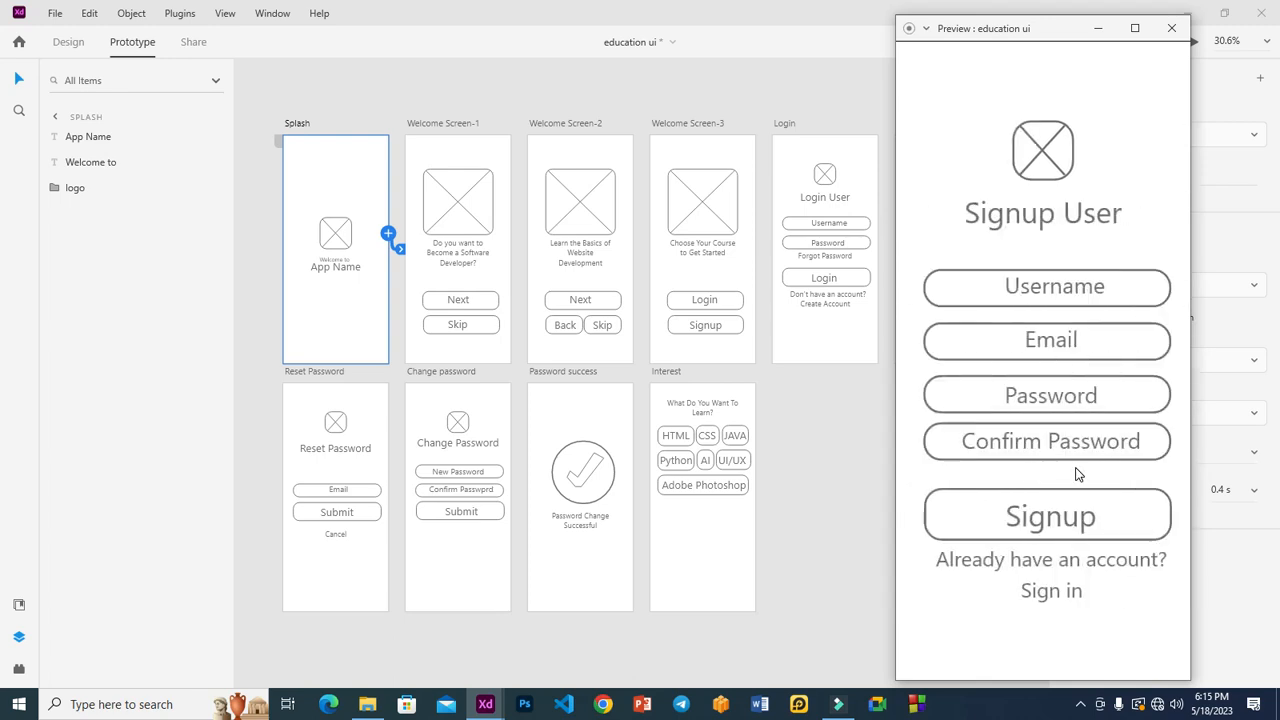
click(1067, 596)
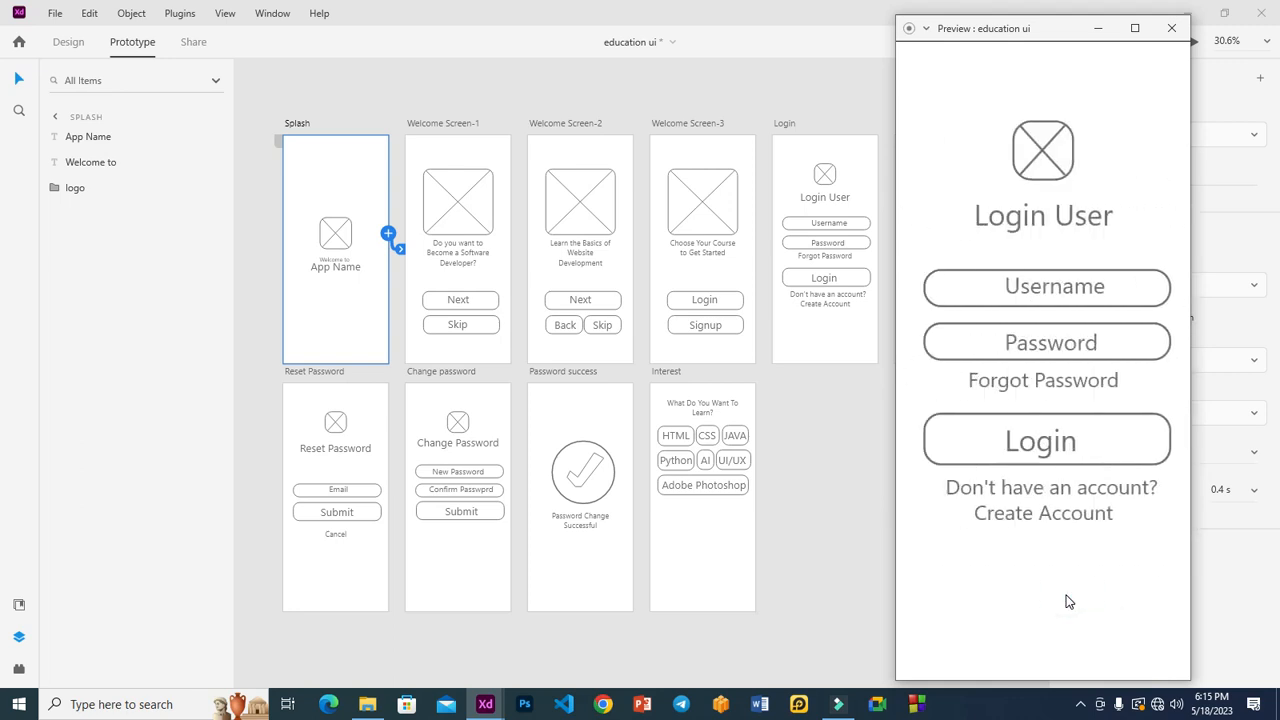
click(1057, 524)
click(1044, 598)
click(1063, 523)
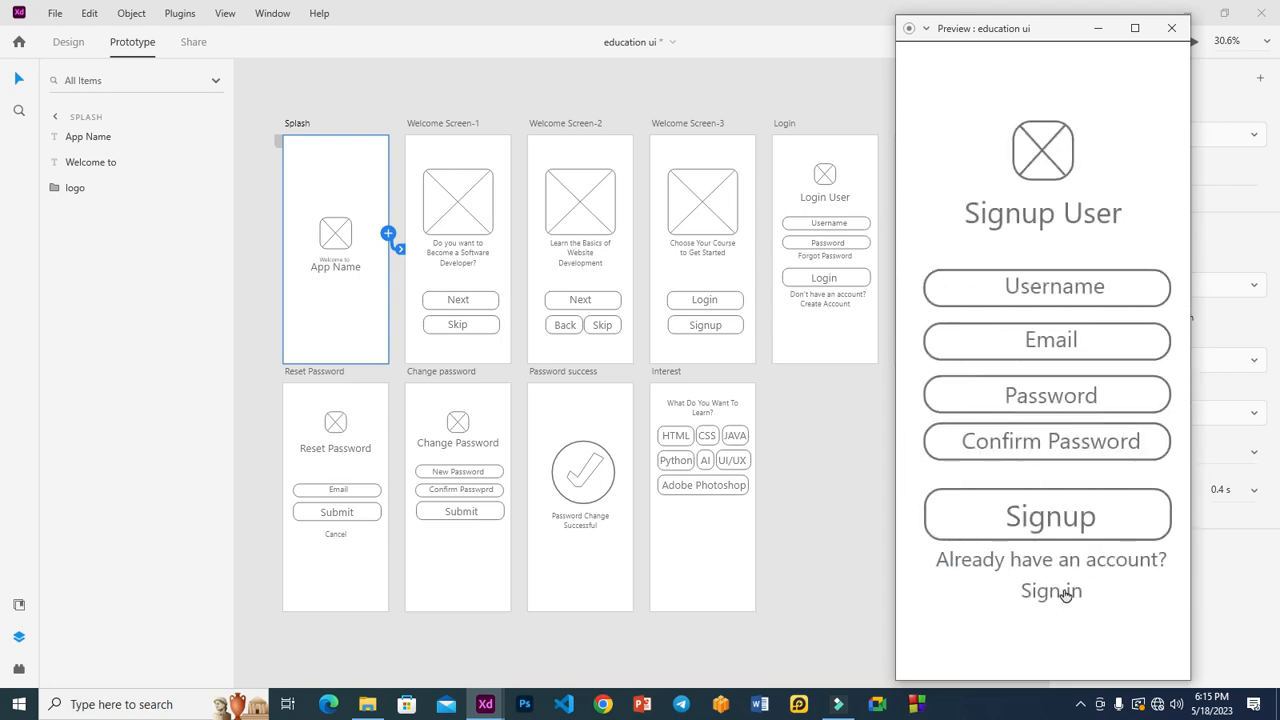
click(1064, 593)
click(1022, 446)
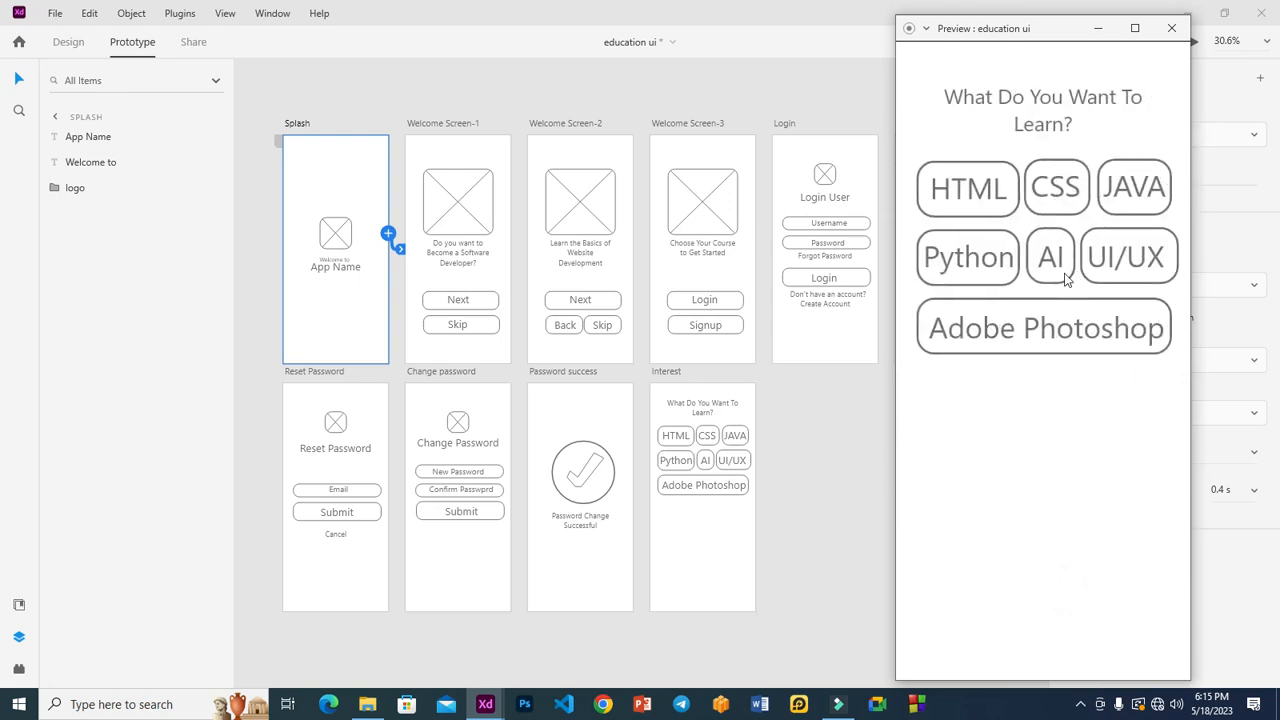
click(816, 292)
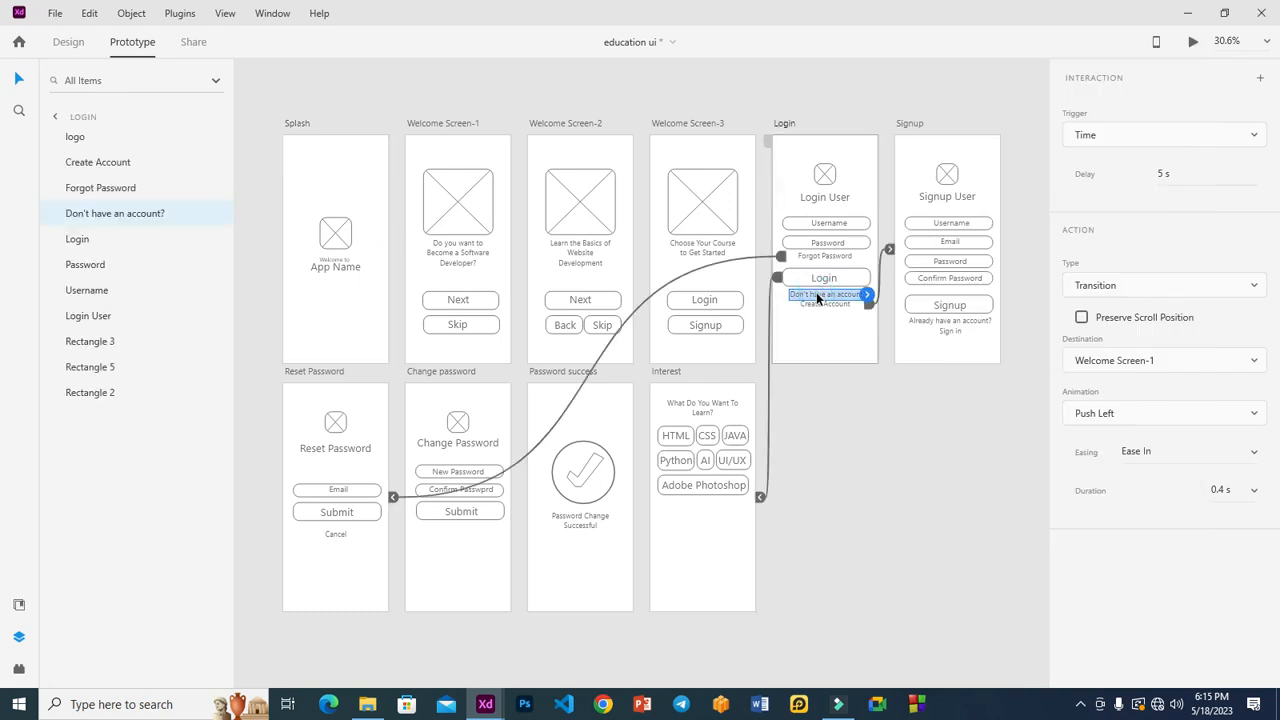
Step: Retest the Forgot Password and Cancel links between Login and Reset Password in the preview, then close it
click(778, 182)
mouse_move(485, 704)
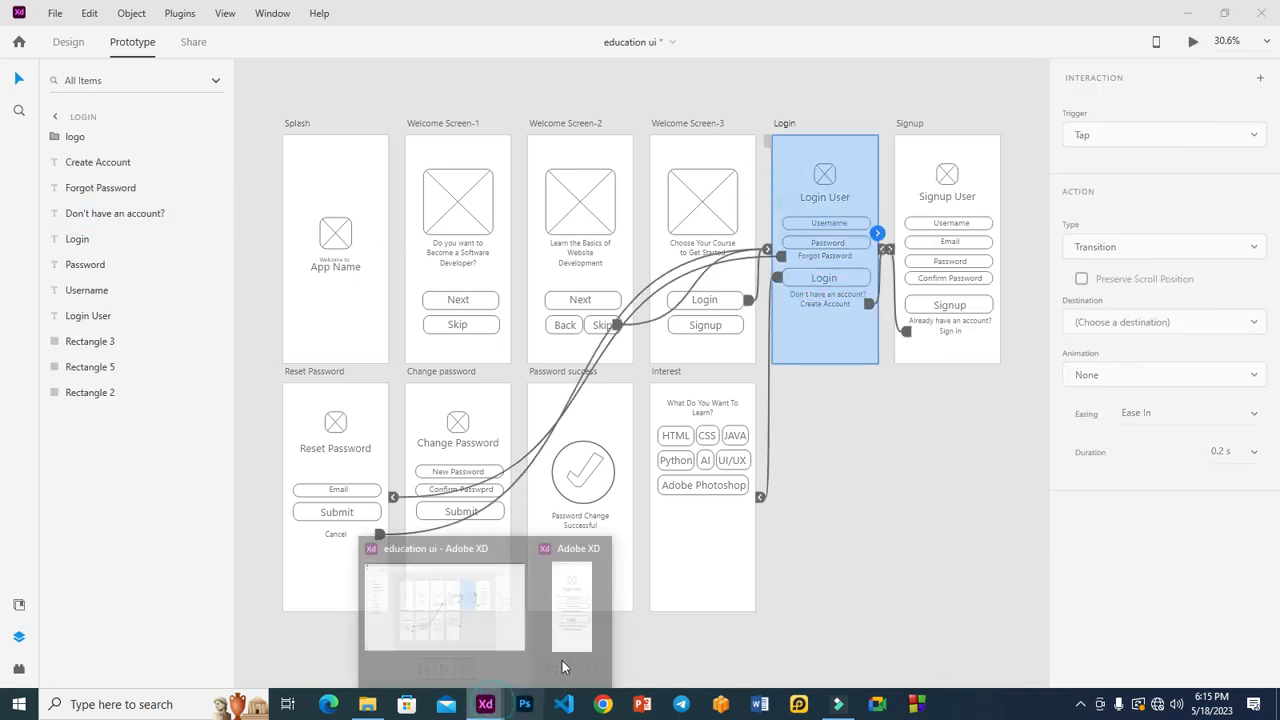
click(561, 661)
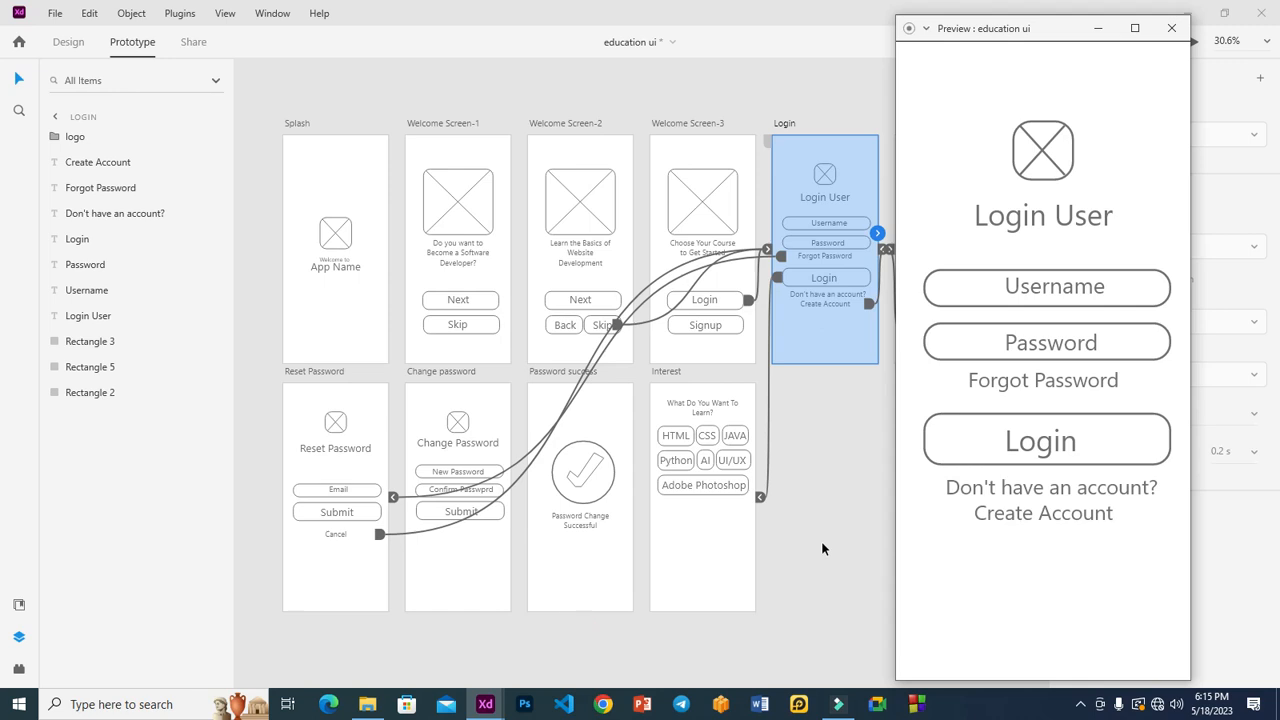
click(1006, 383)
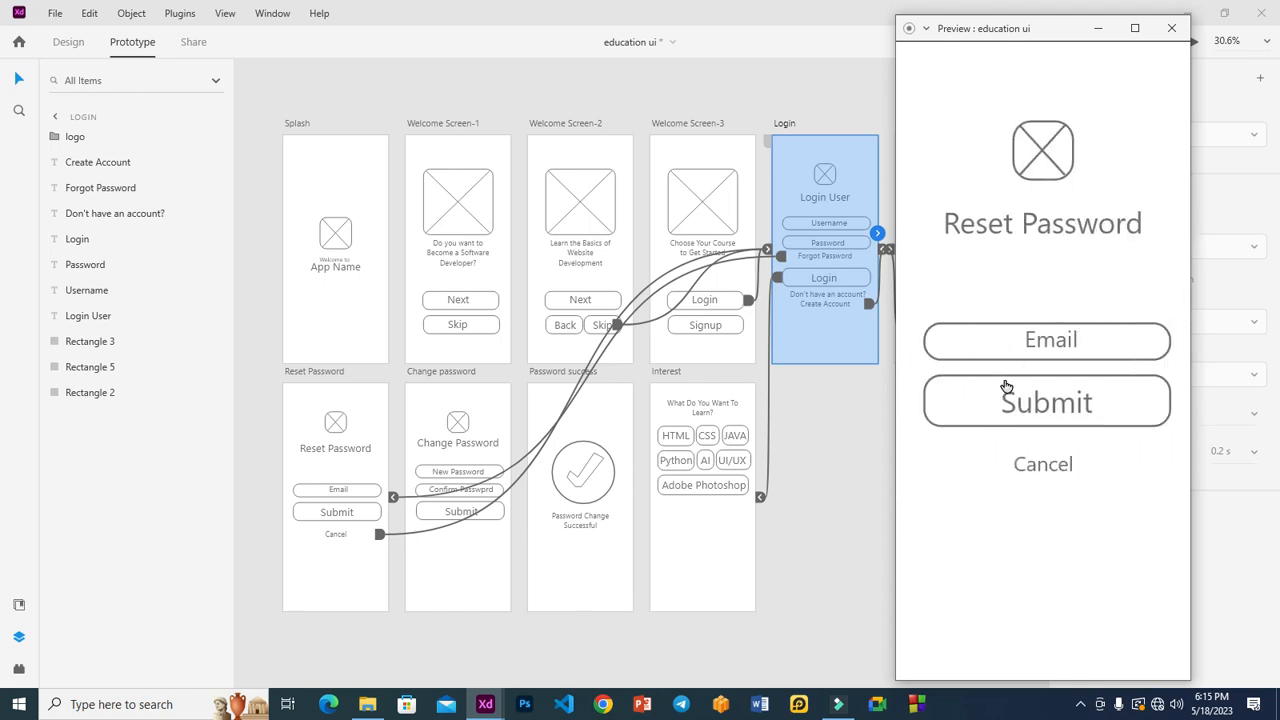
click(1043, 464)
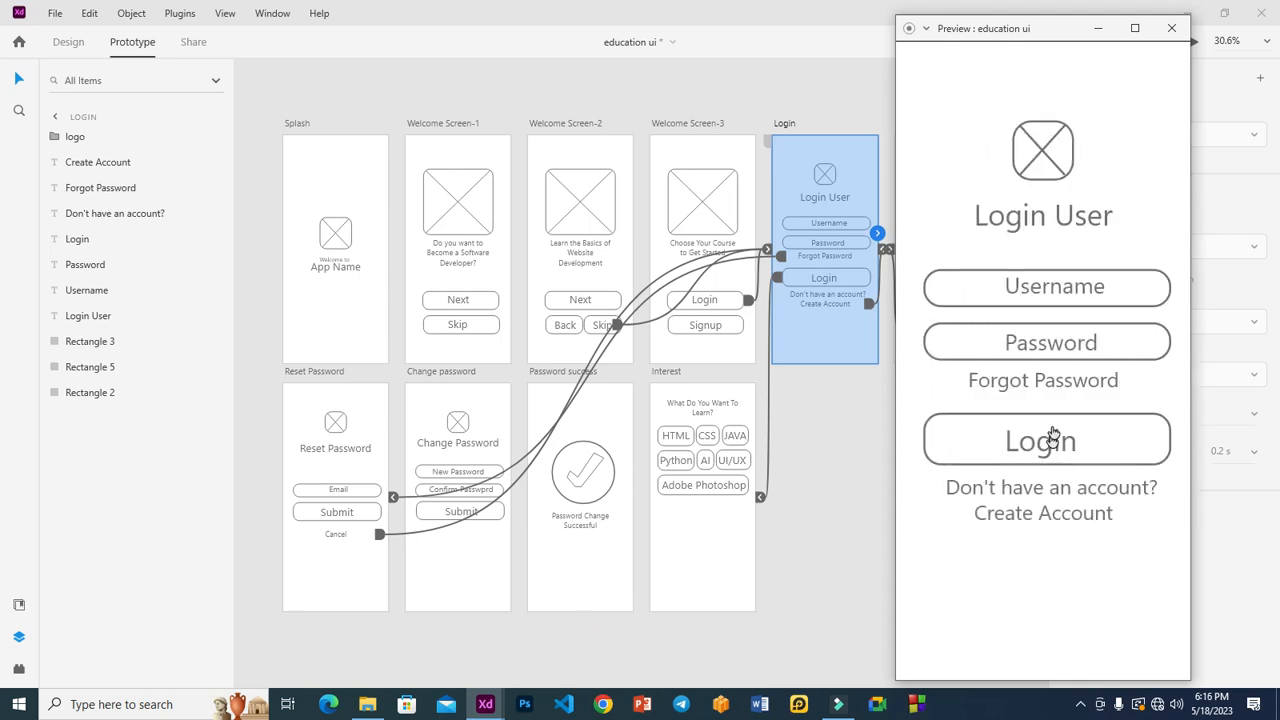
click(1171, 28)
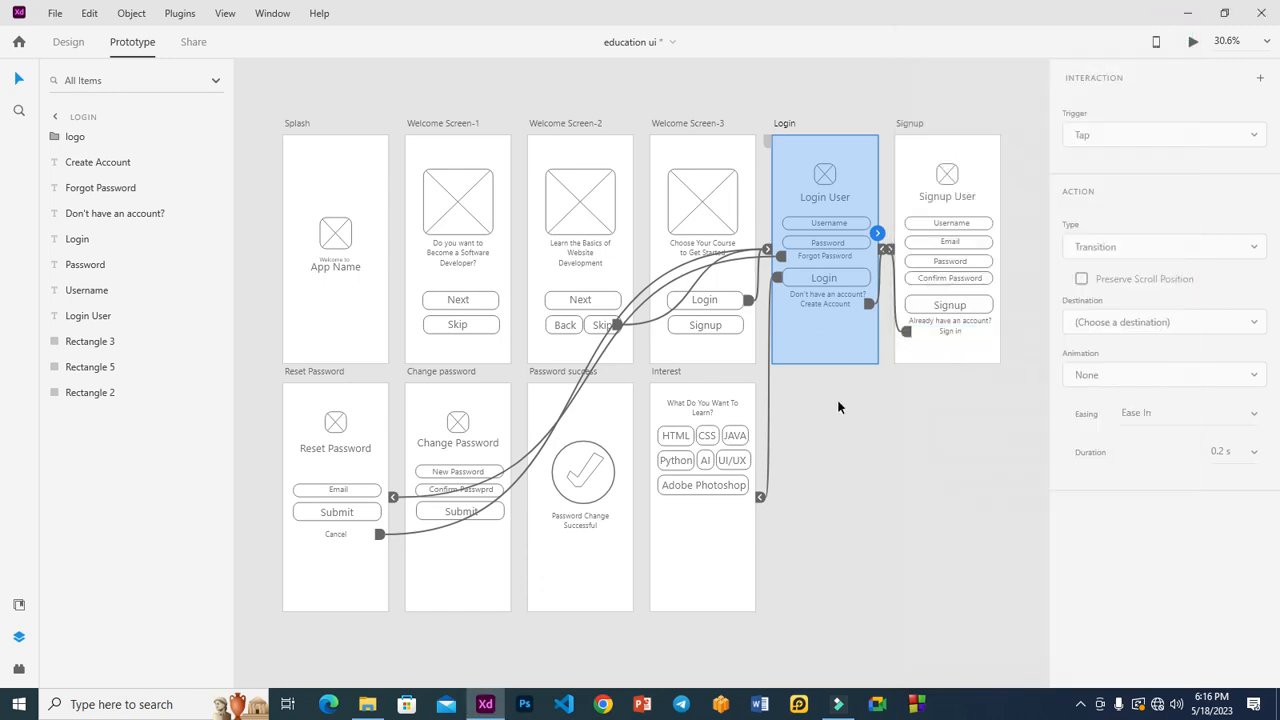
Step: Give Reset Password's Cancel link back to Login a Push Right transition animation
click(334, 534)
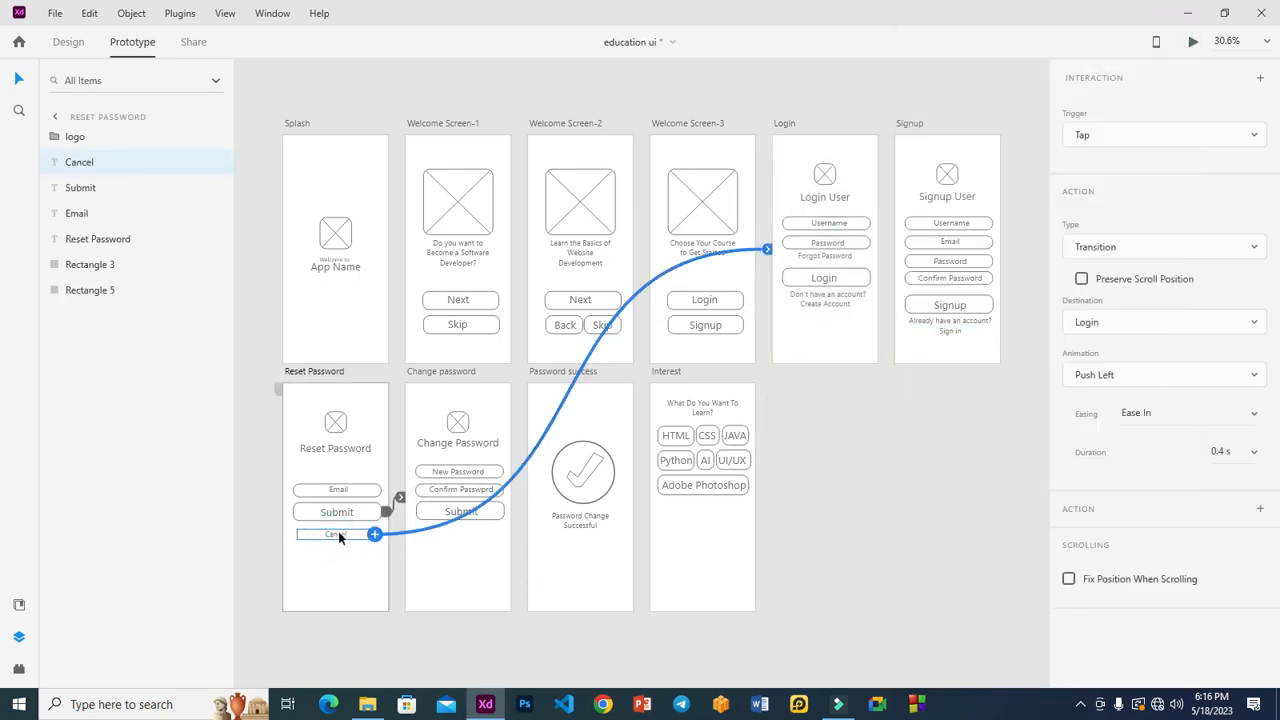
click(1132, 376)
click(1130, 406)
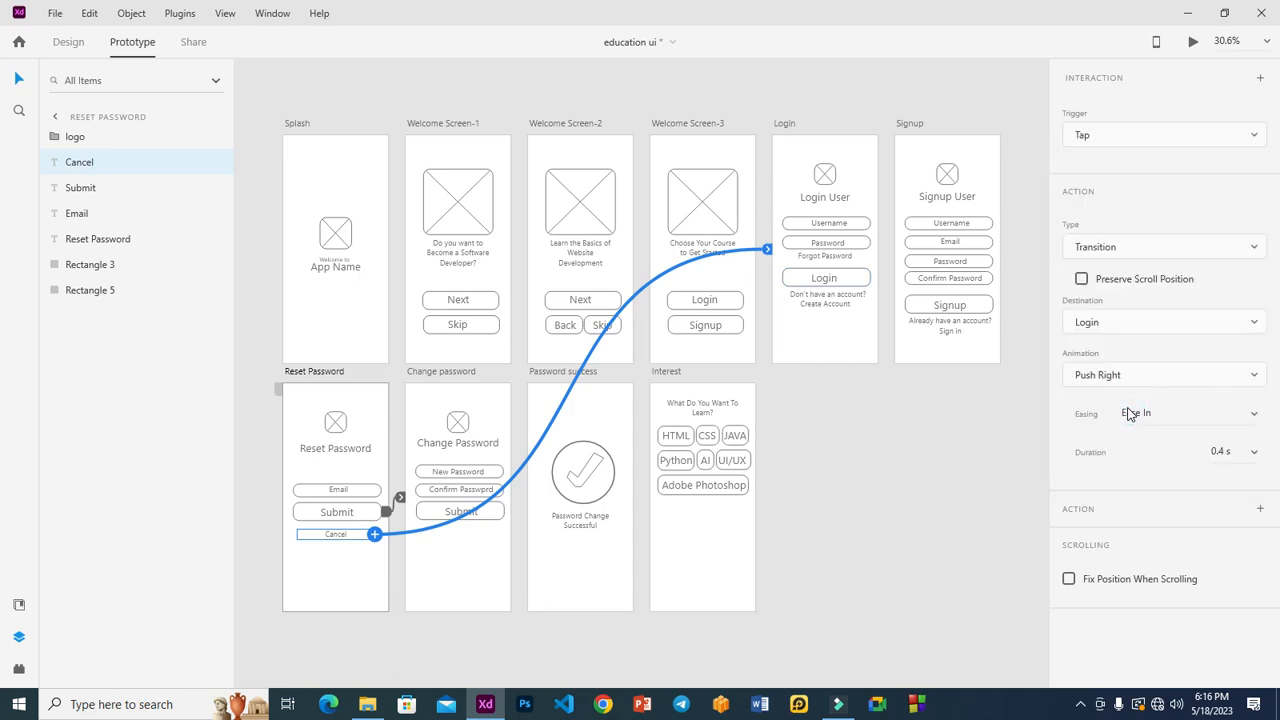
click(893, 512)
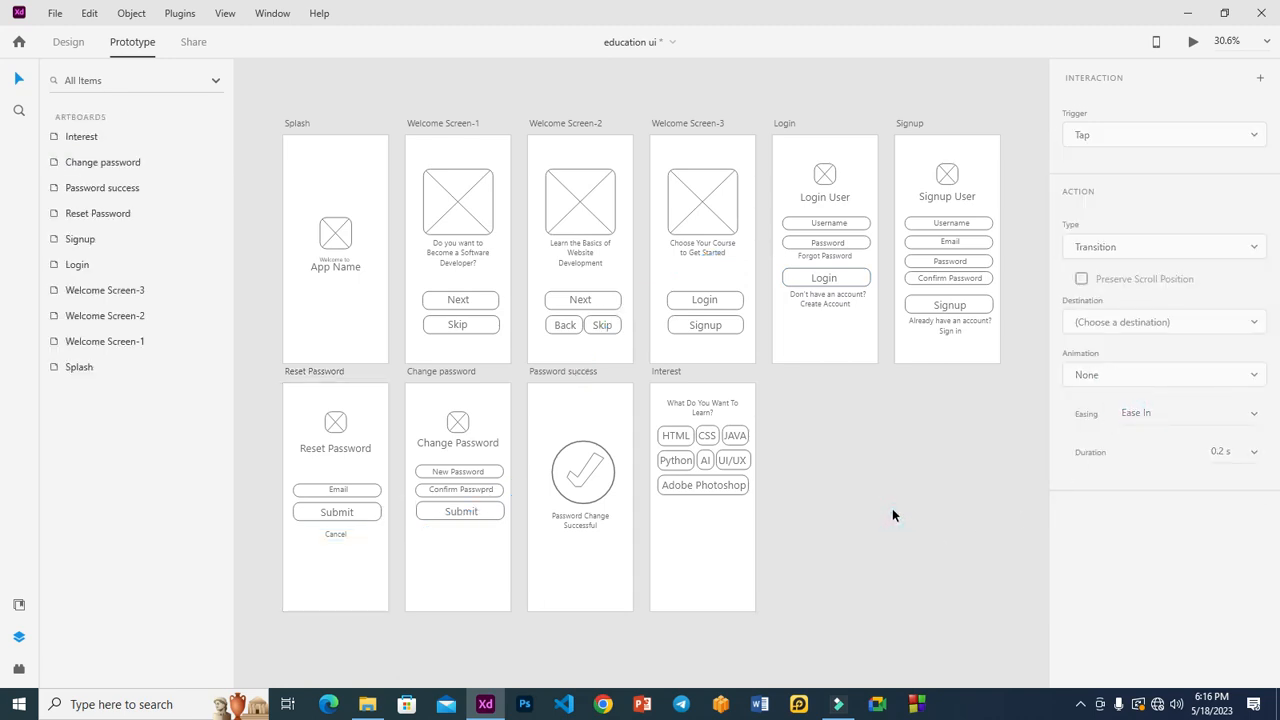